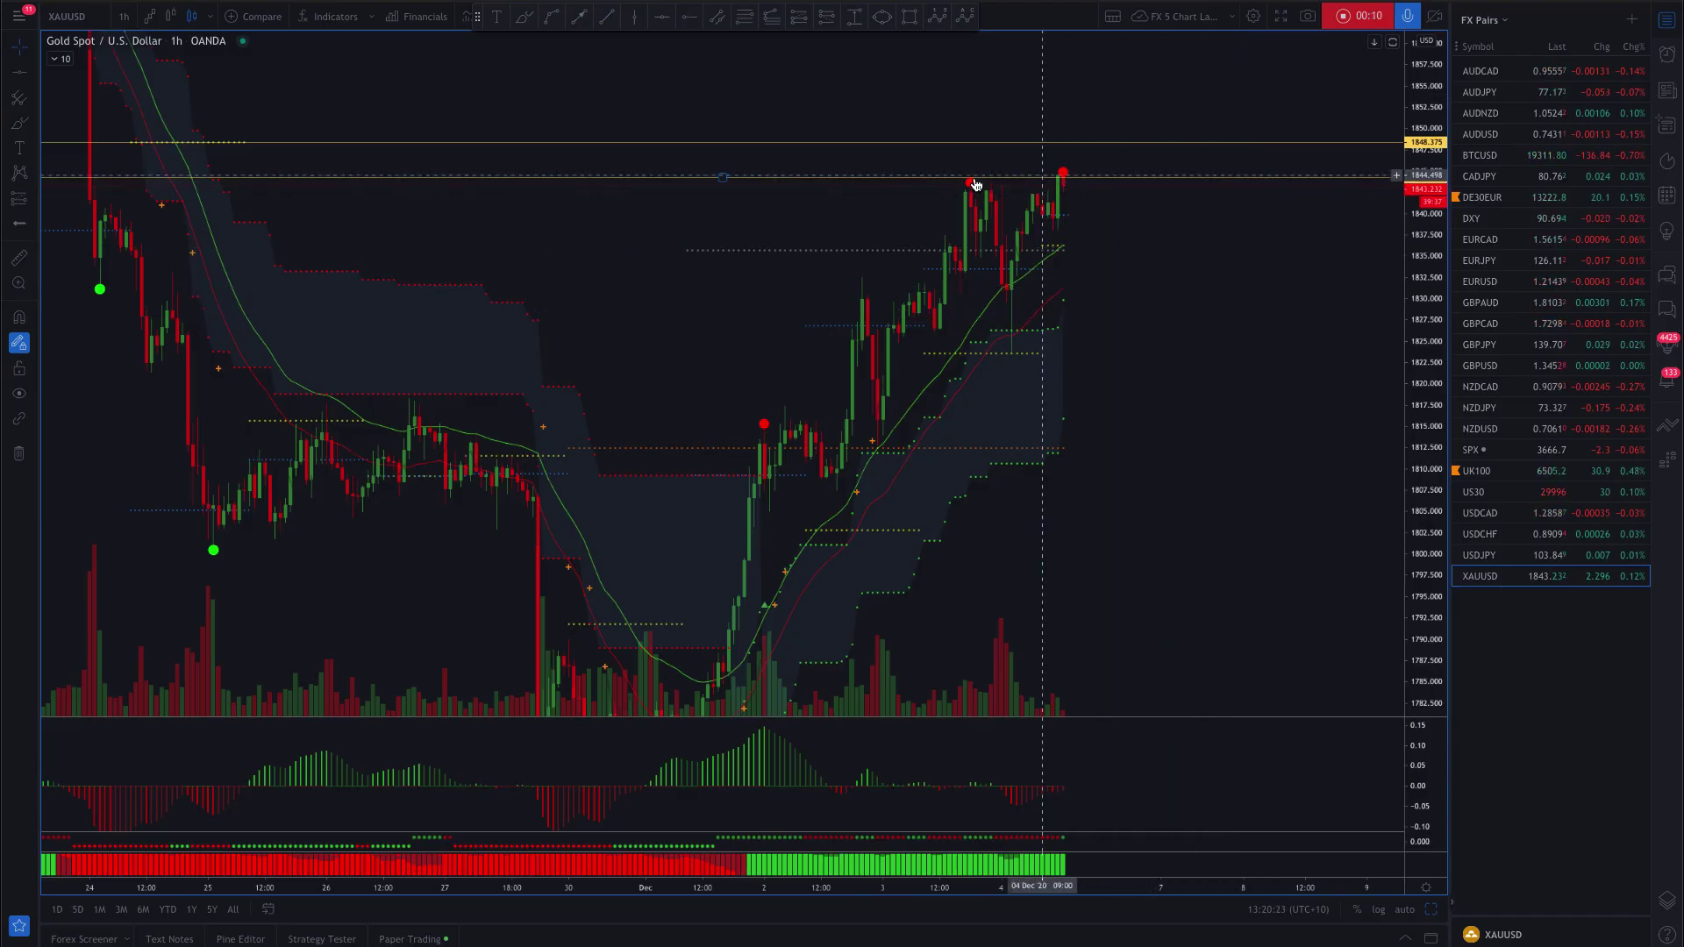
Label the horizontal line at 1844.218 "Daily Pivot" using the saved line template
drag(1114, 145, 1159, 182)
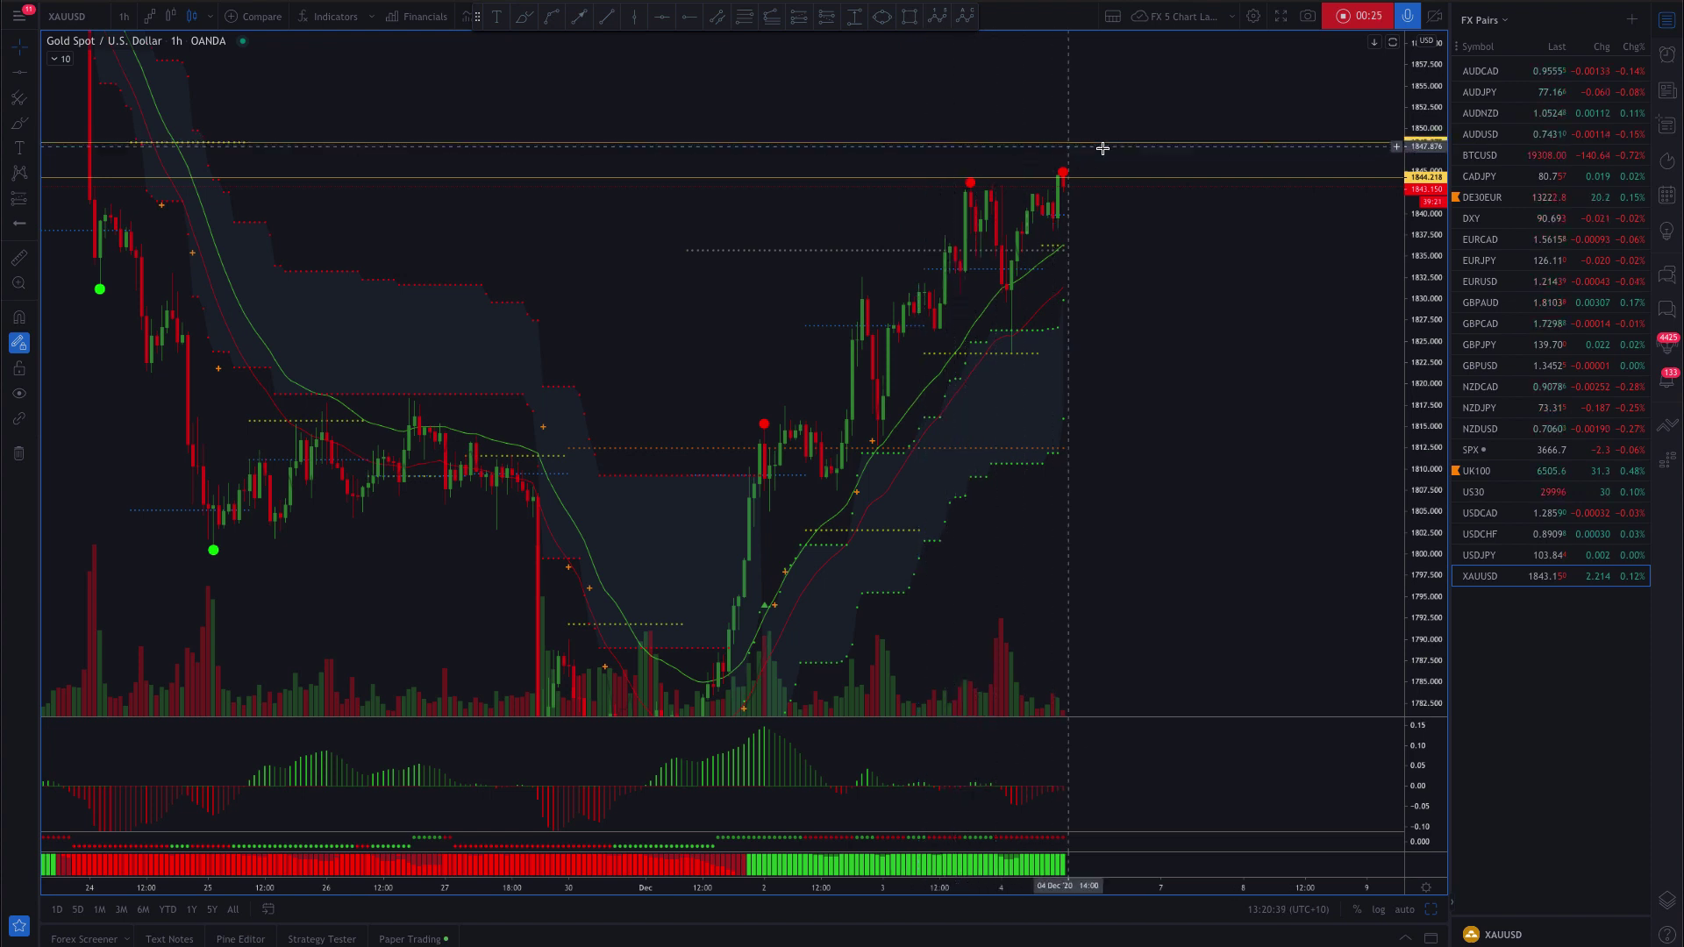
click(1001, 142)
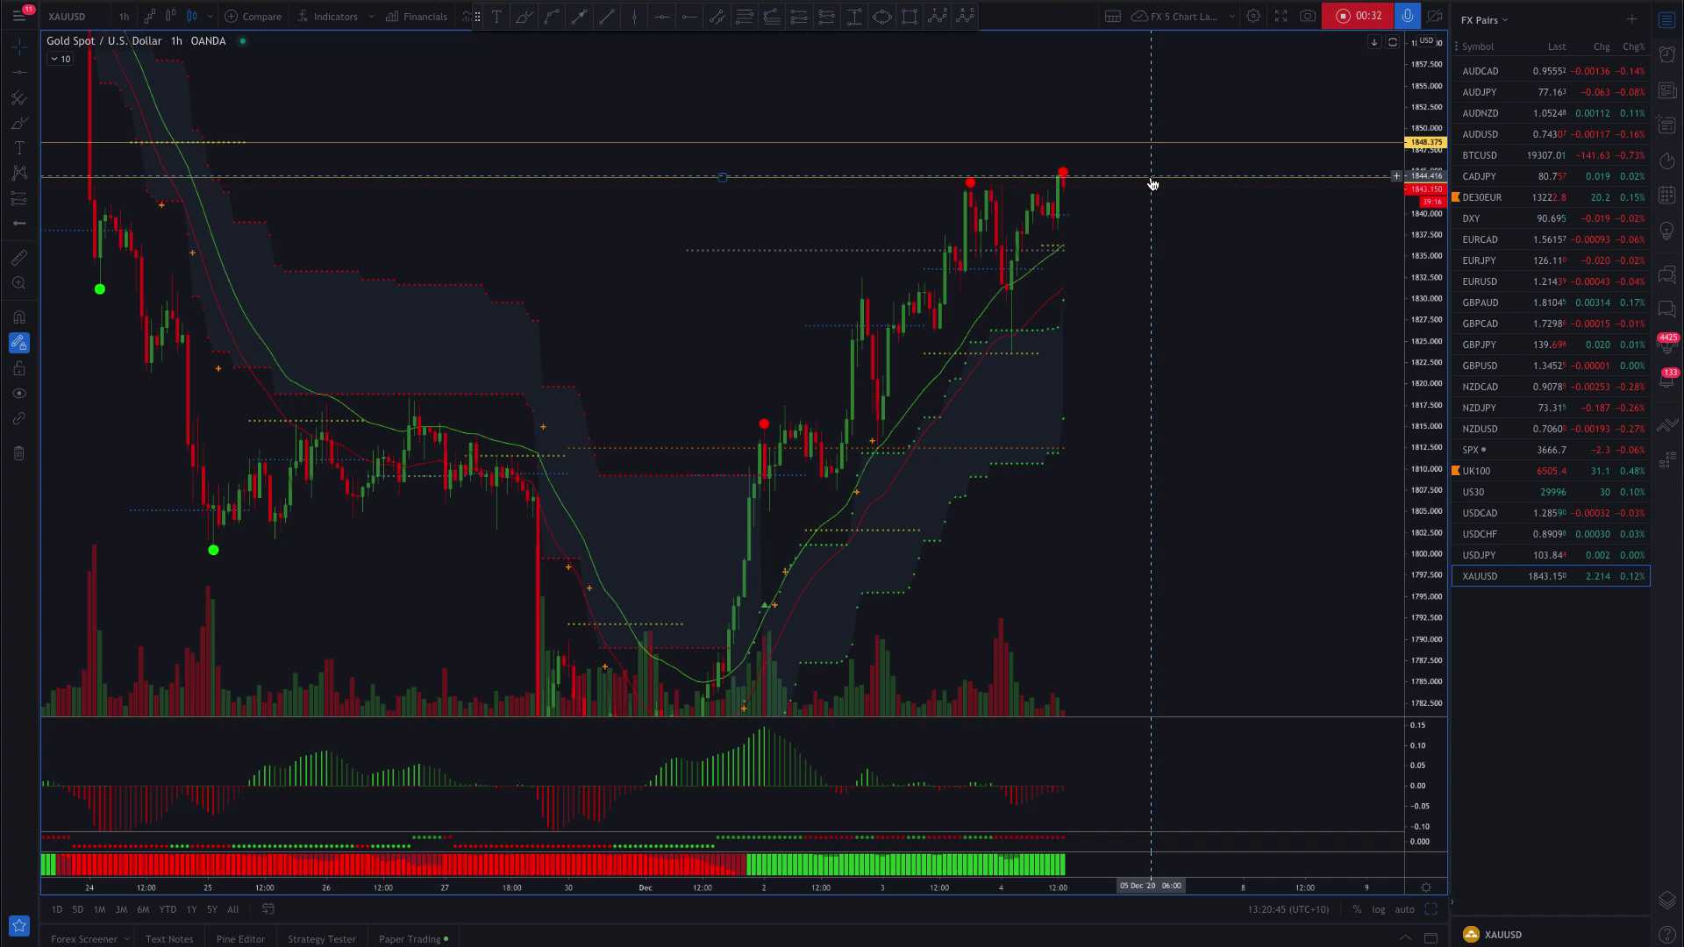
click(1104, 179)
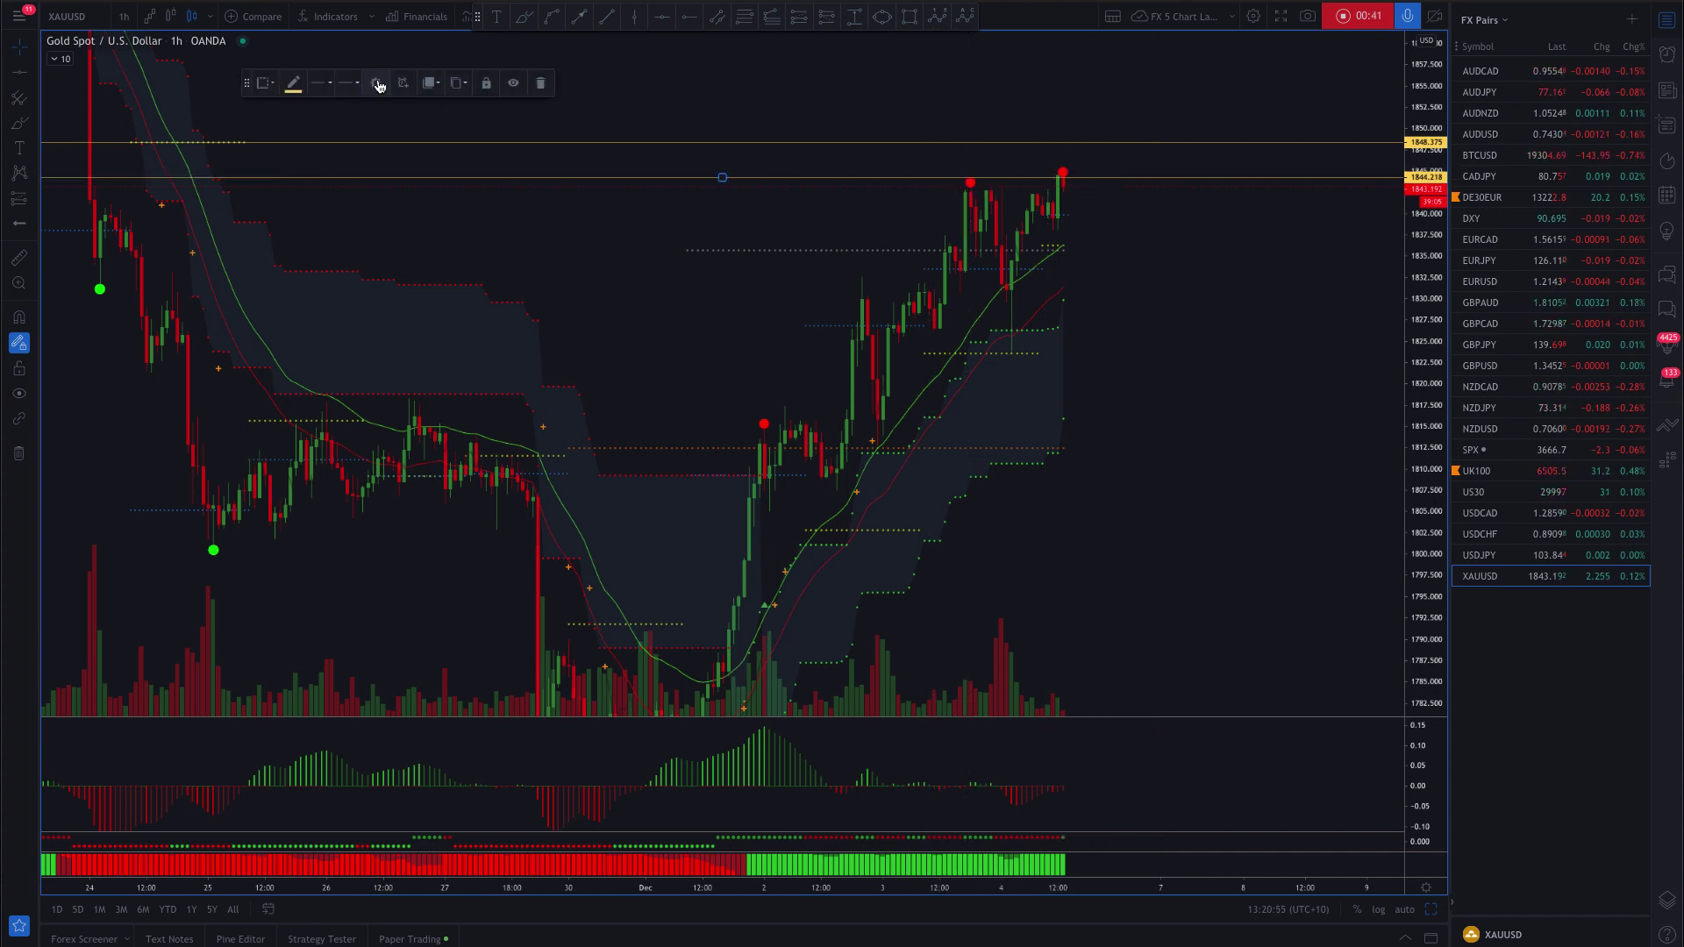
click(378, 85)
click(854, 504)
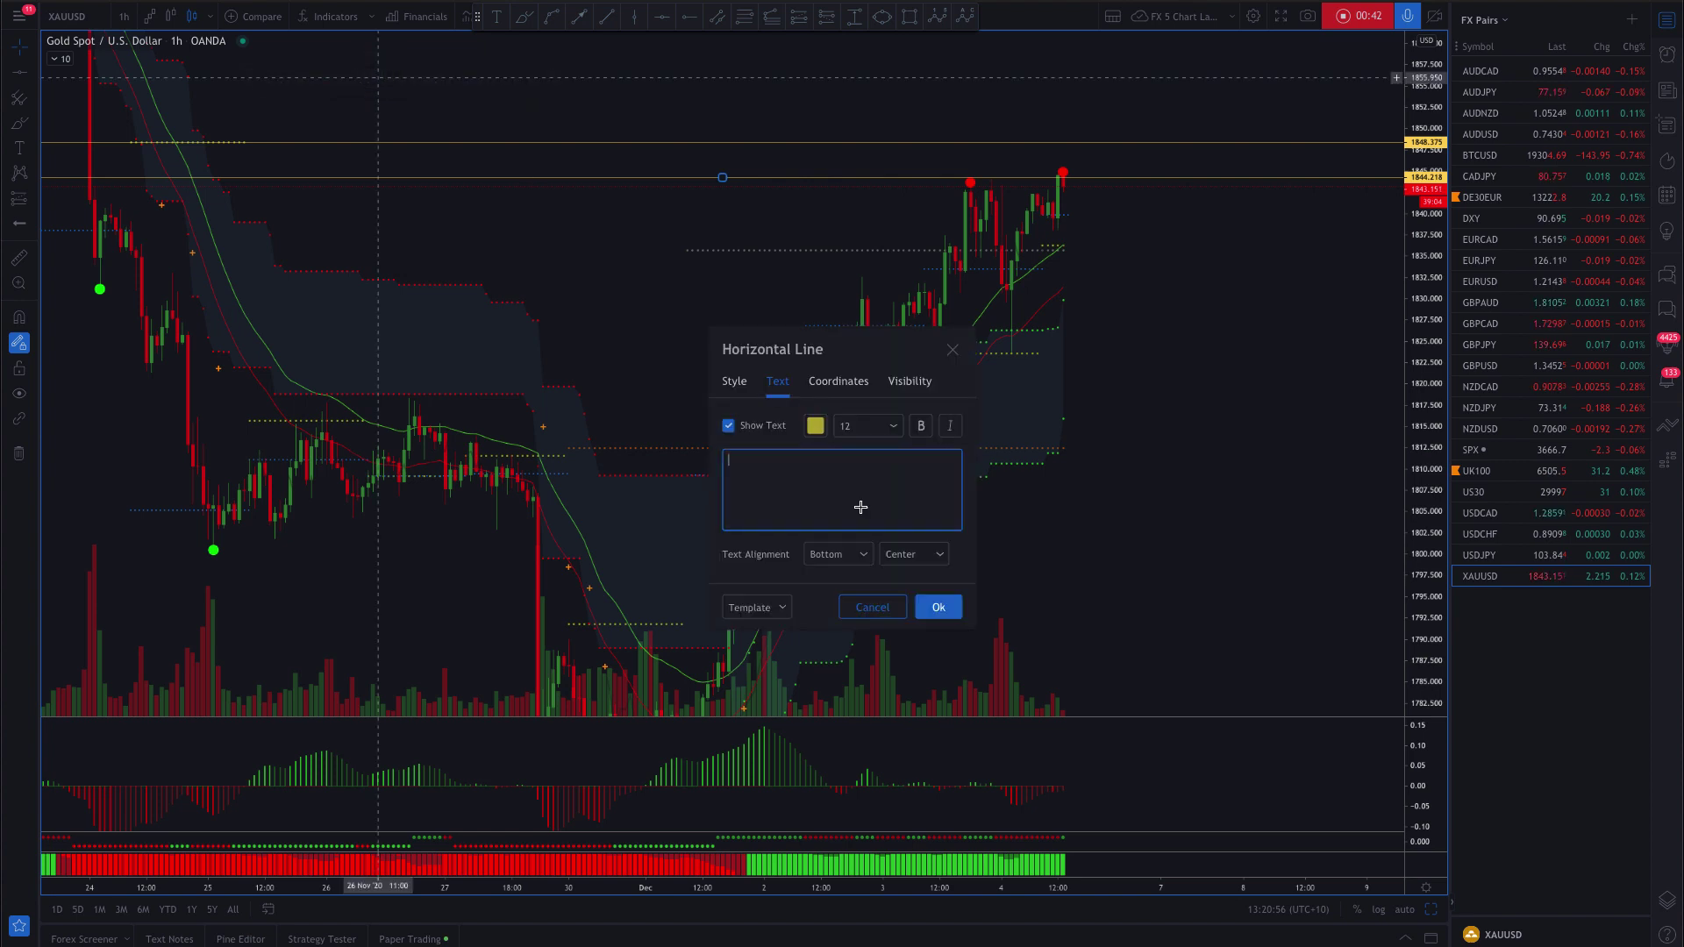
click(783, 608)
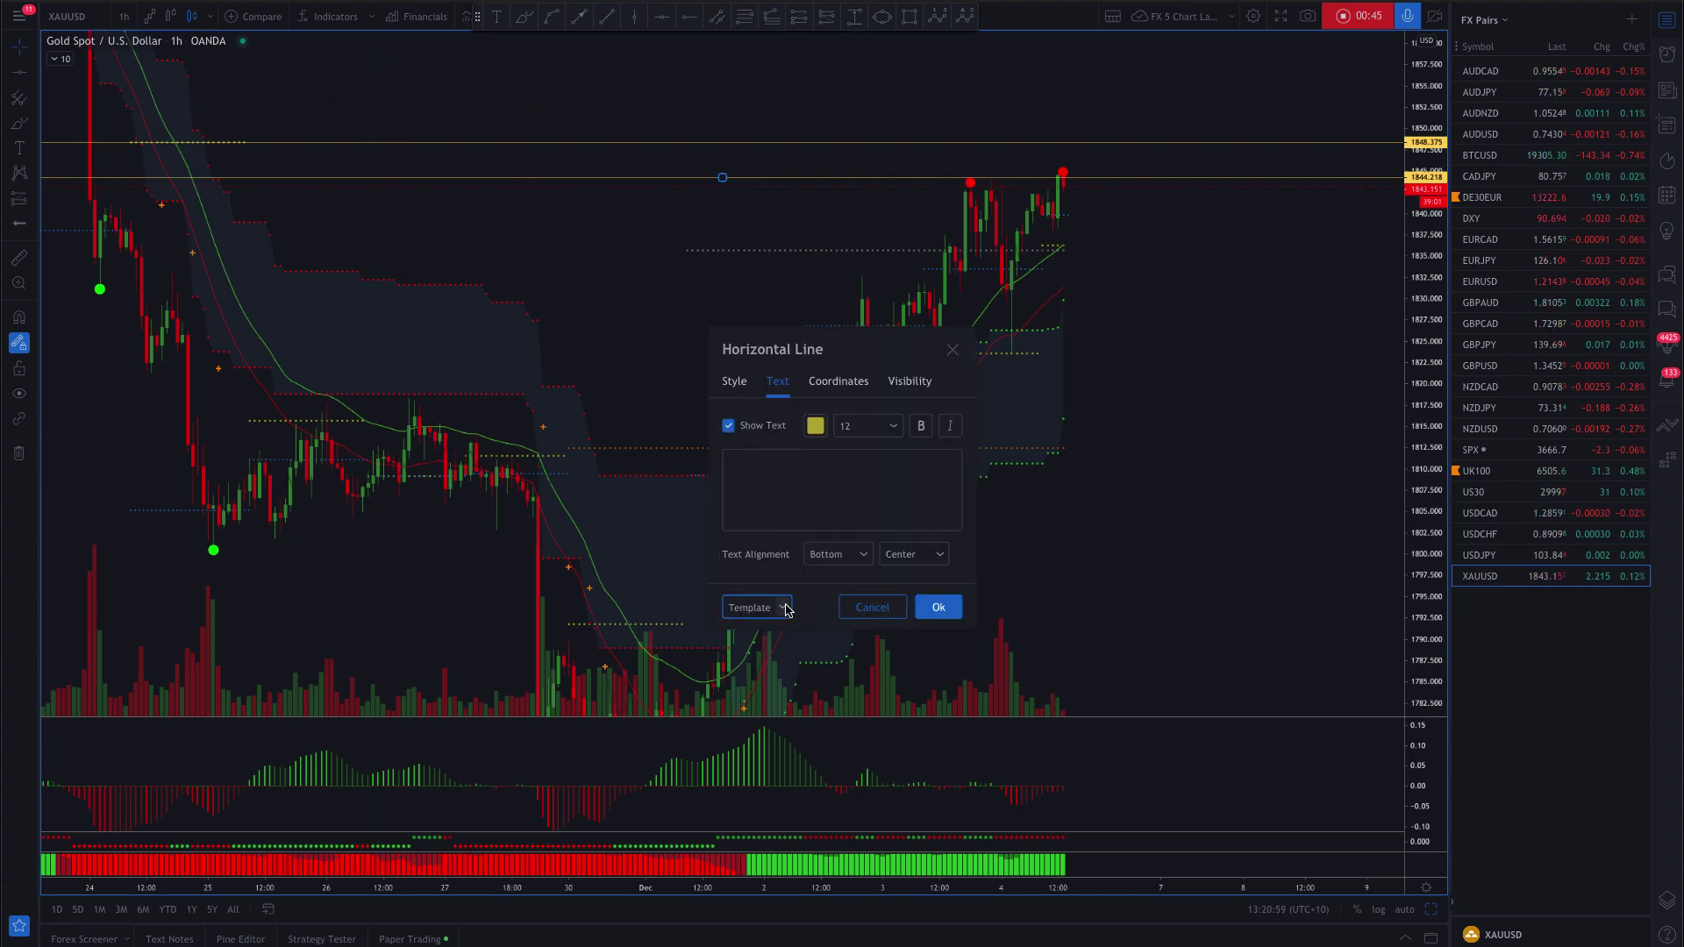
click(754, 689)
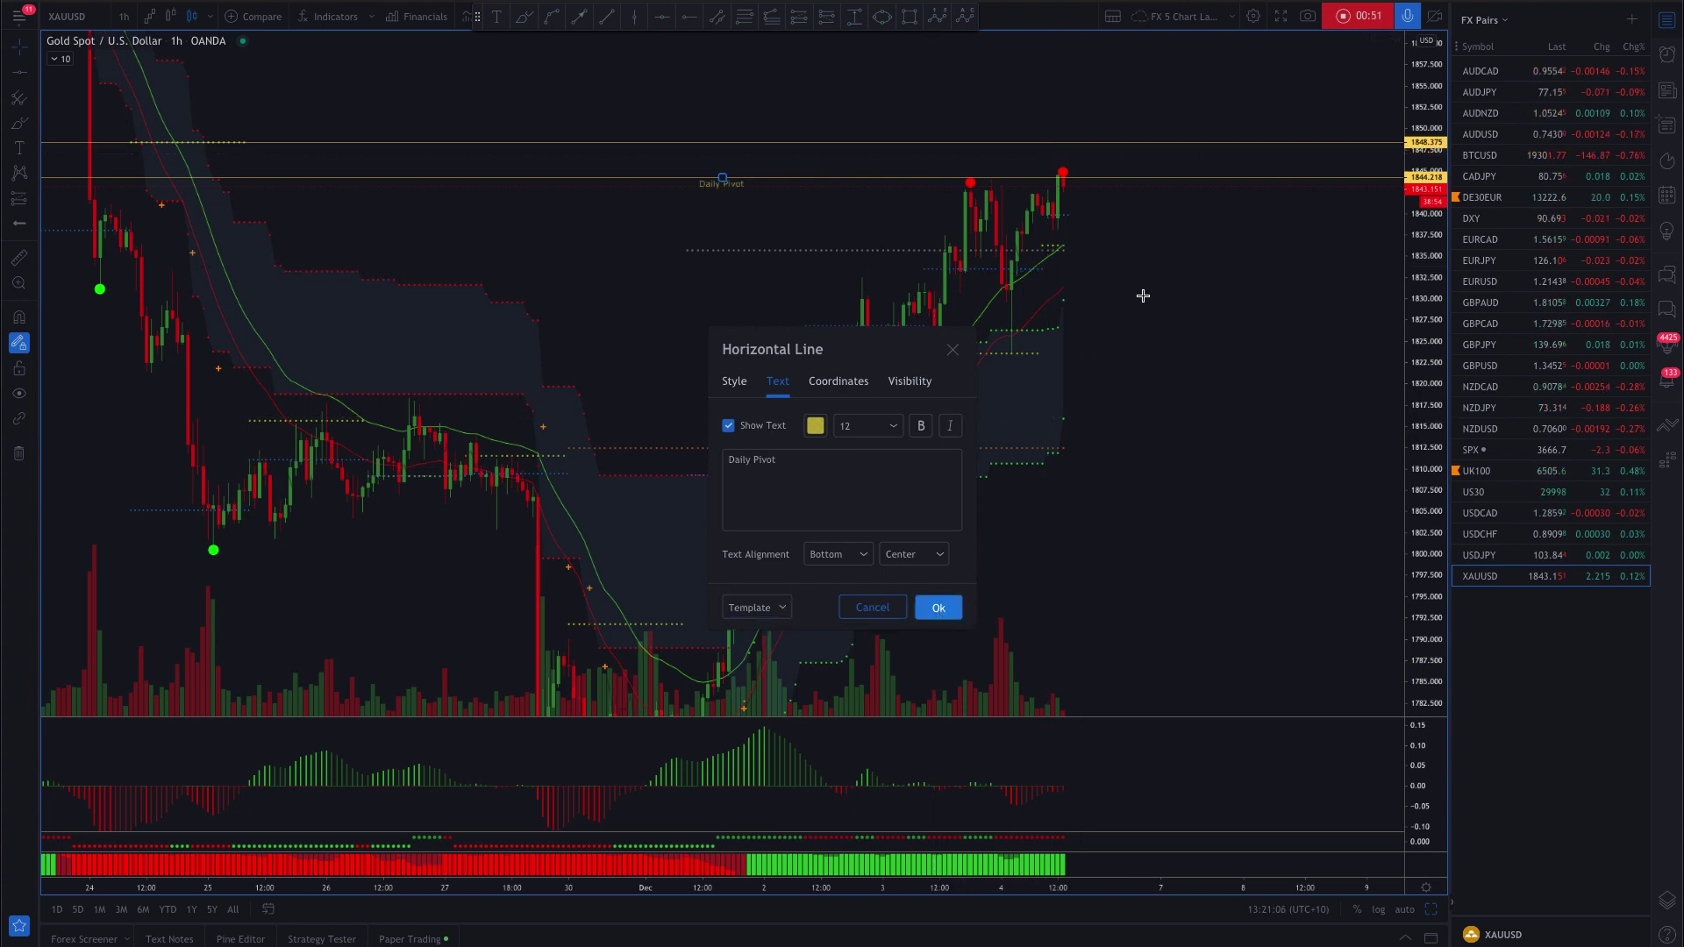
key(Return)
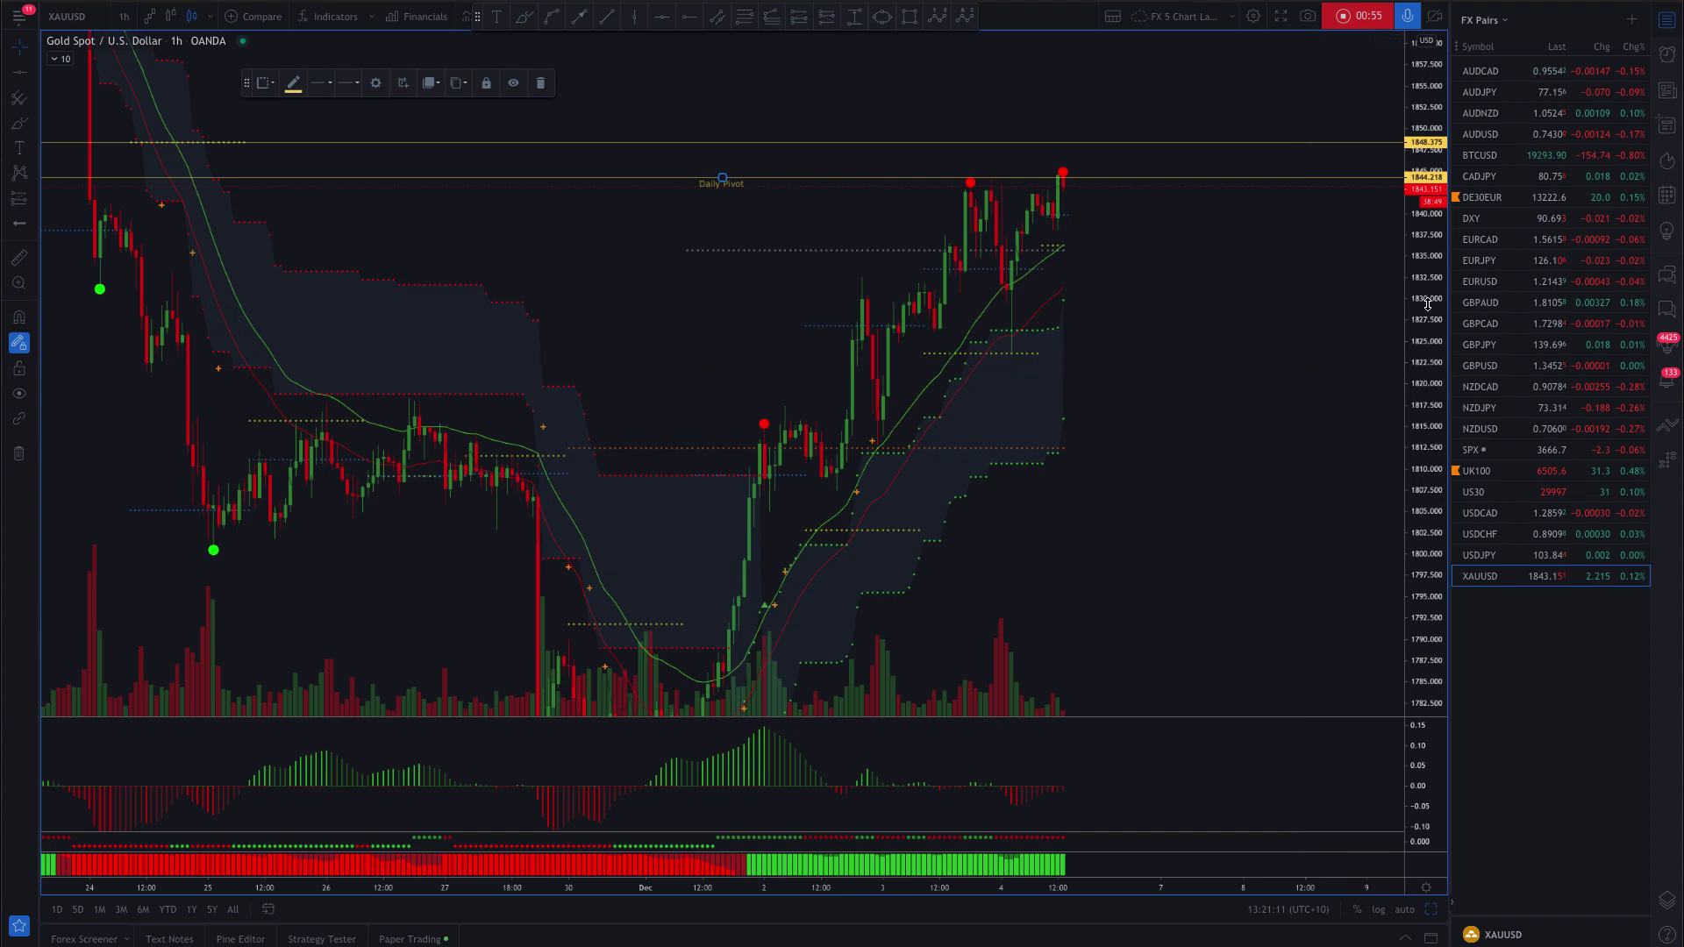
Brush short yellow strokes under the 2–4 December pullbacks and extend one upward from the moving average beyond the latest candle
drag(1428, 303, 1357, 276)
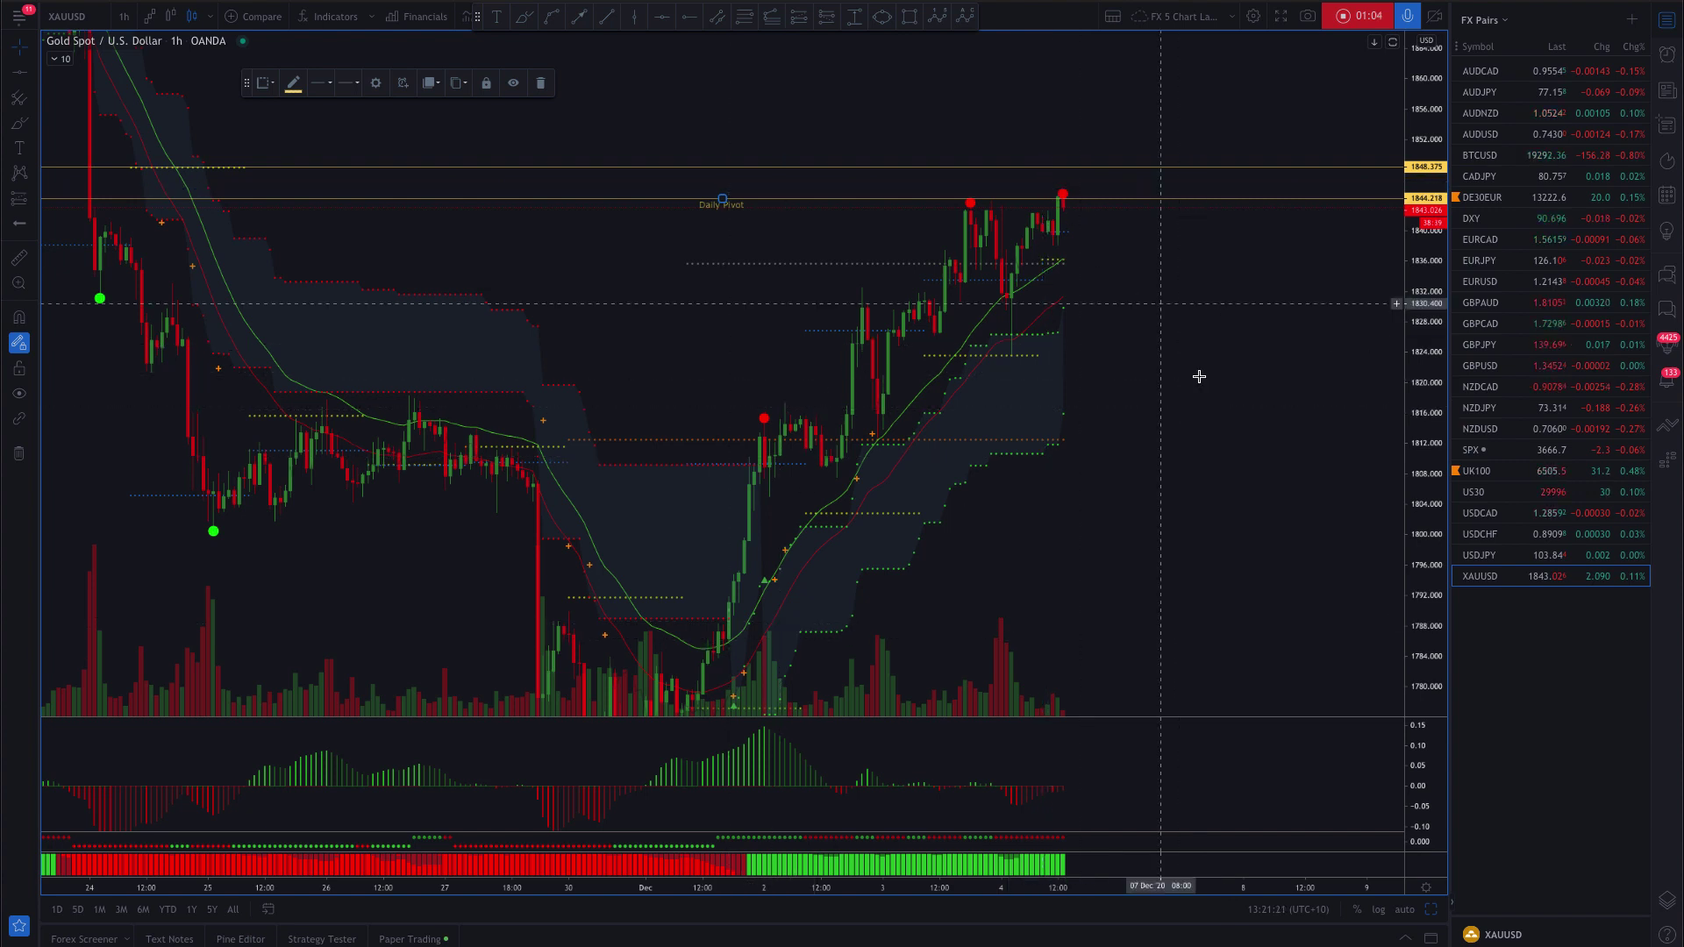
click(1213, 408)
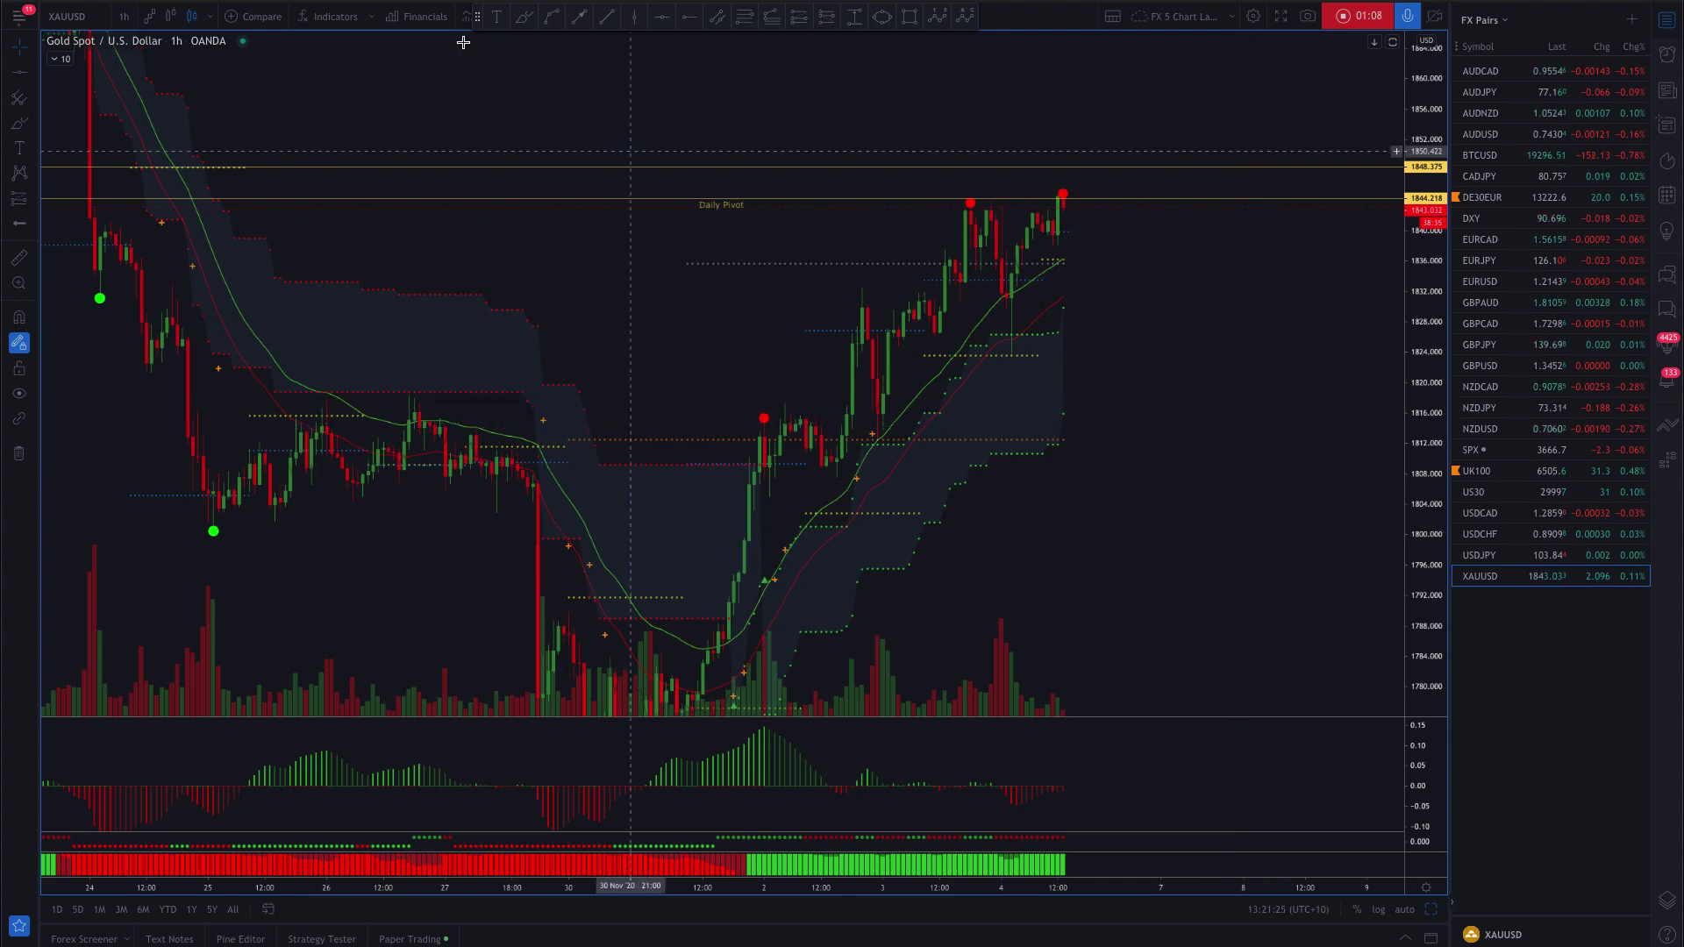
click(525, 25)
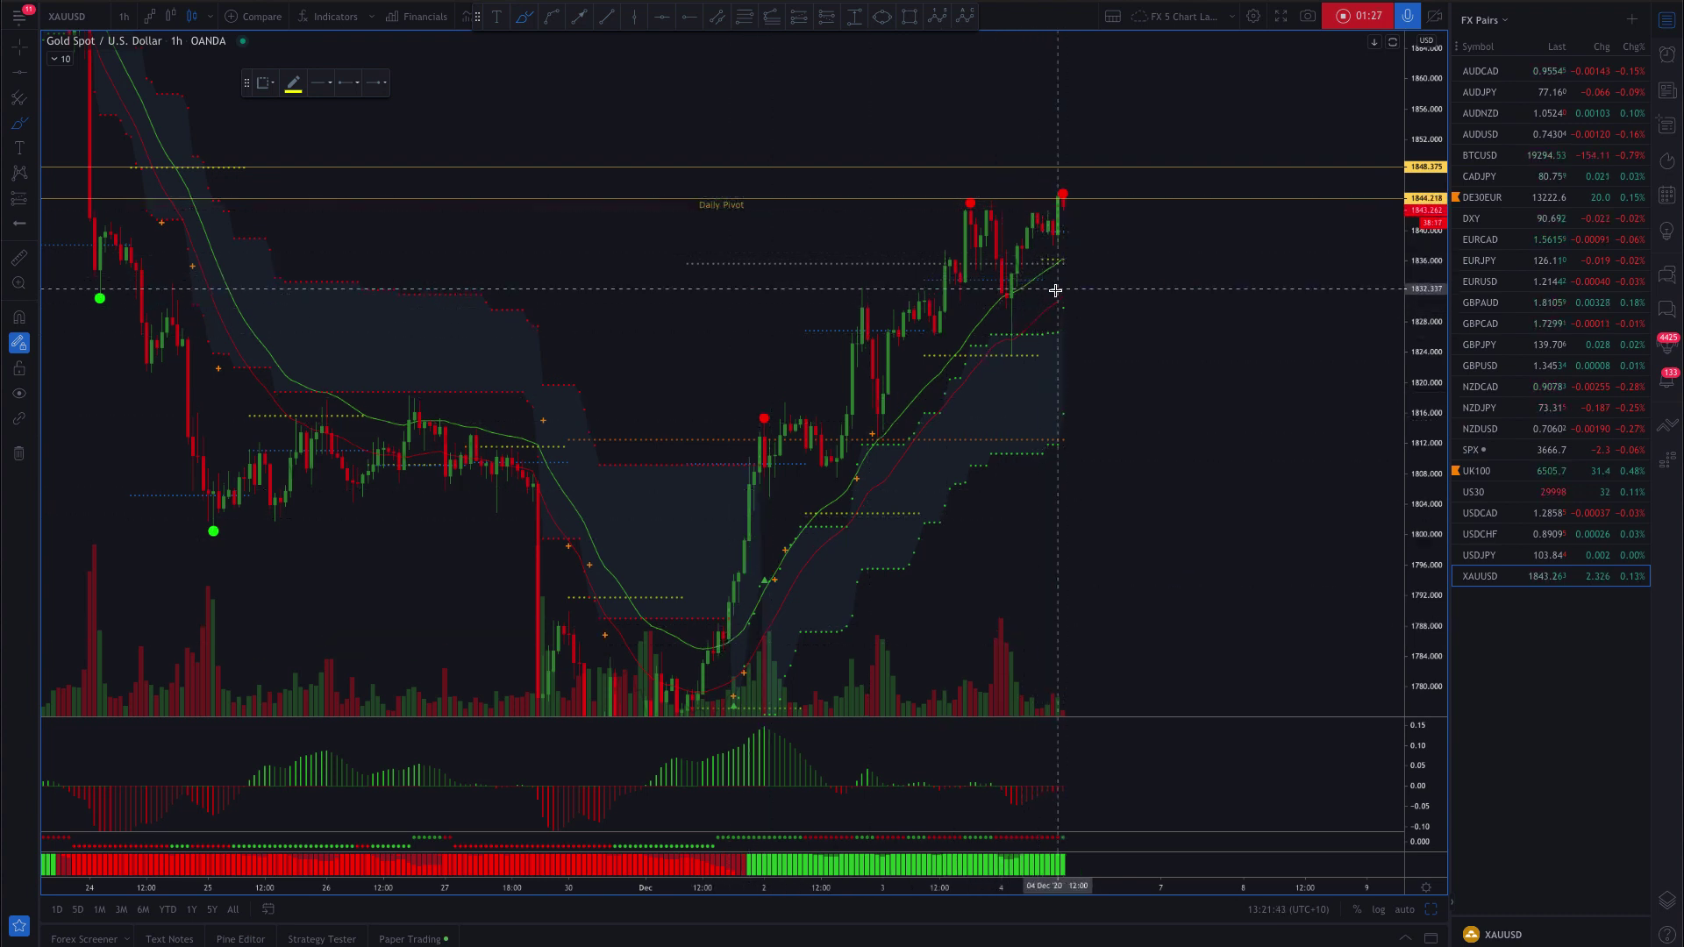
drag(989, 329, 1025, 312)
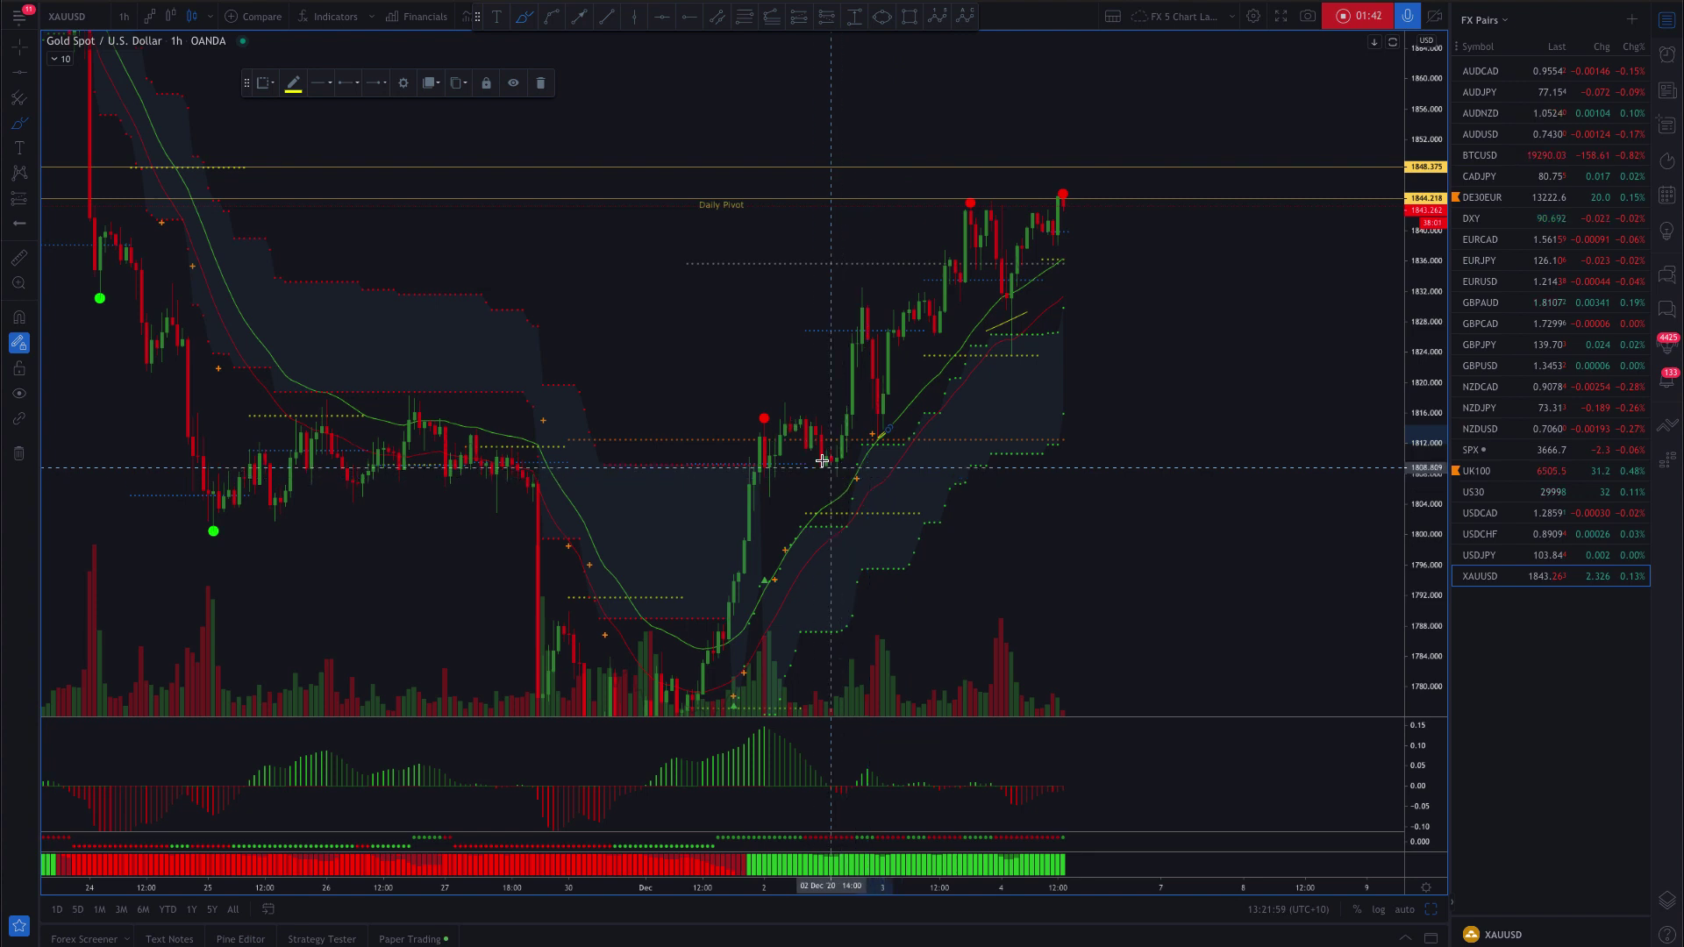
click(788, 472)
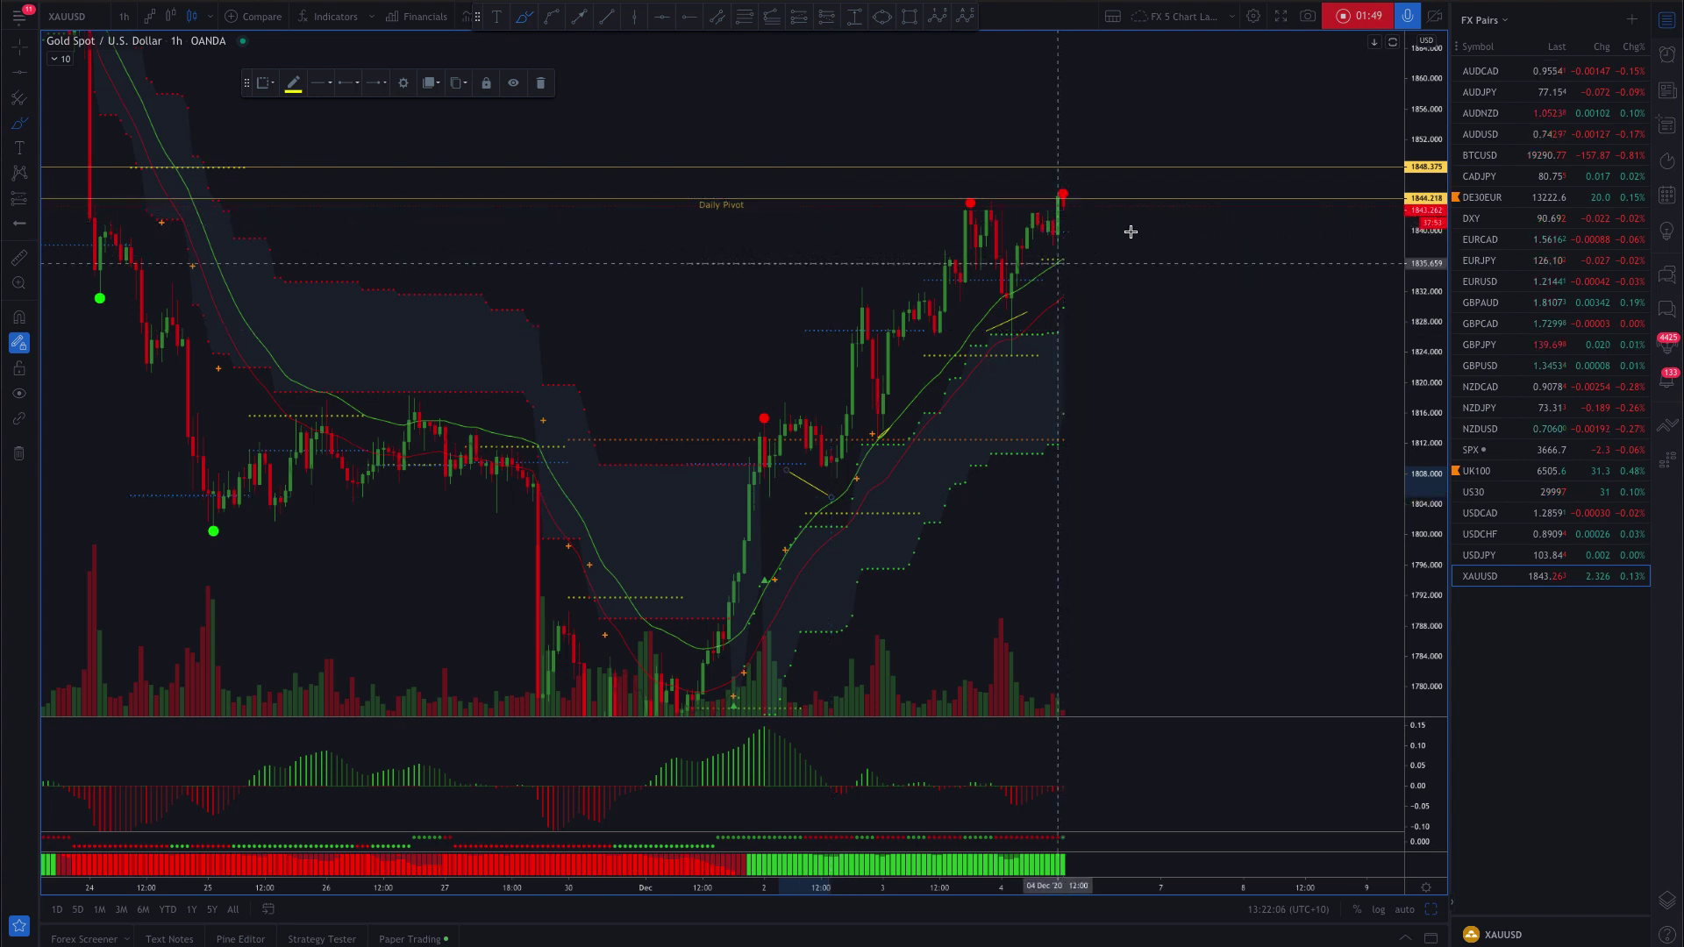
click(1065, 261)
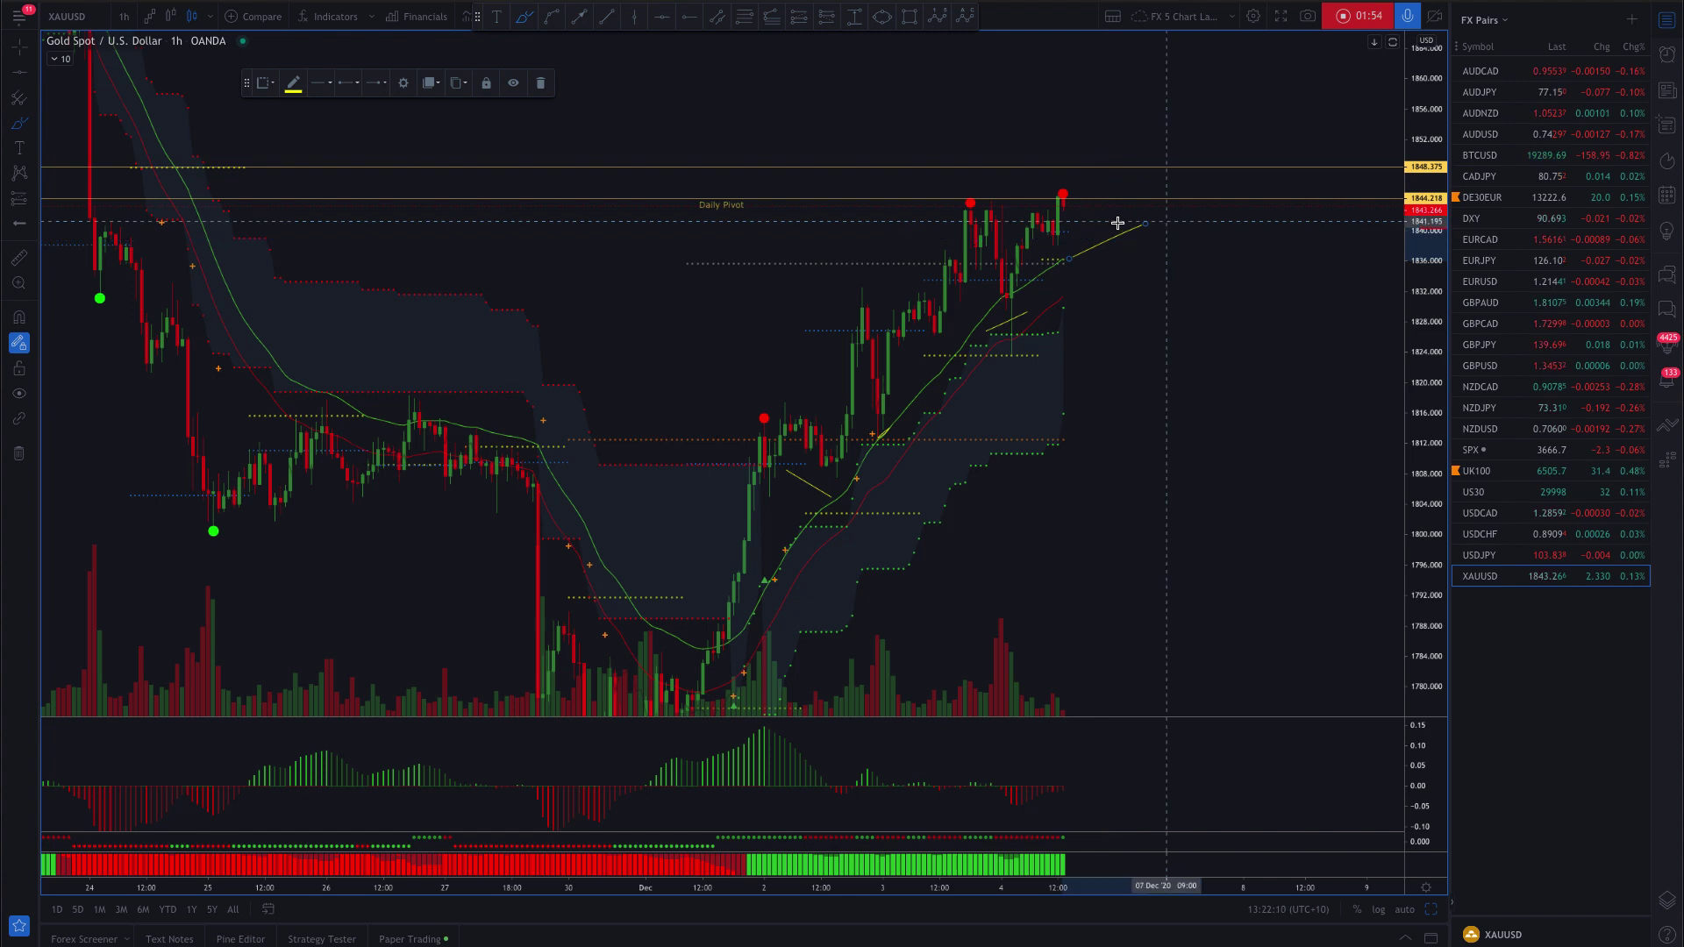
Brush a short pullback stroke beside the latest candle, tick marks above the 3 and 4 December highs, and a line joining those highs
click(1087, 239)
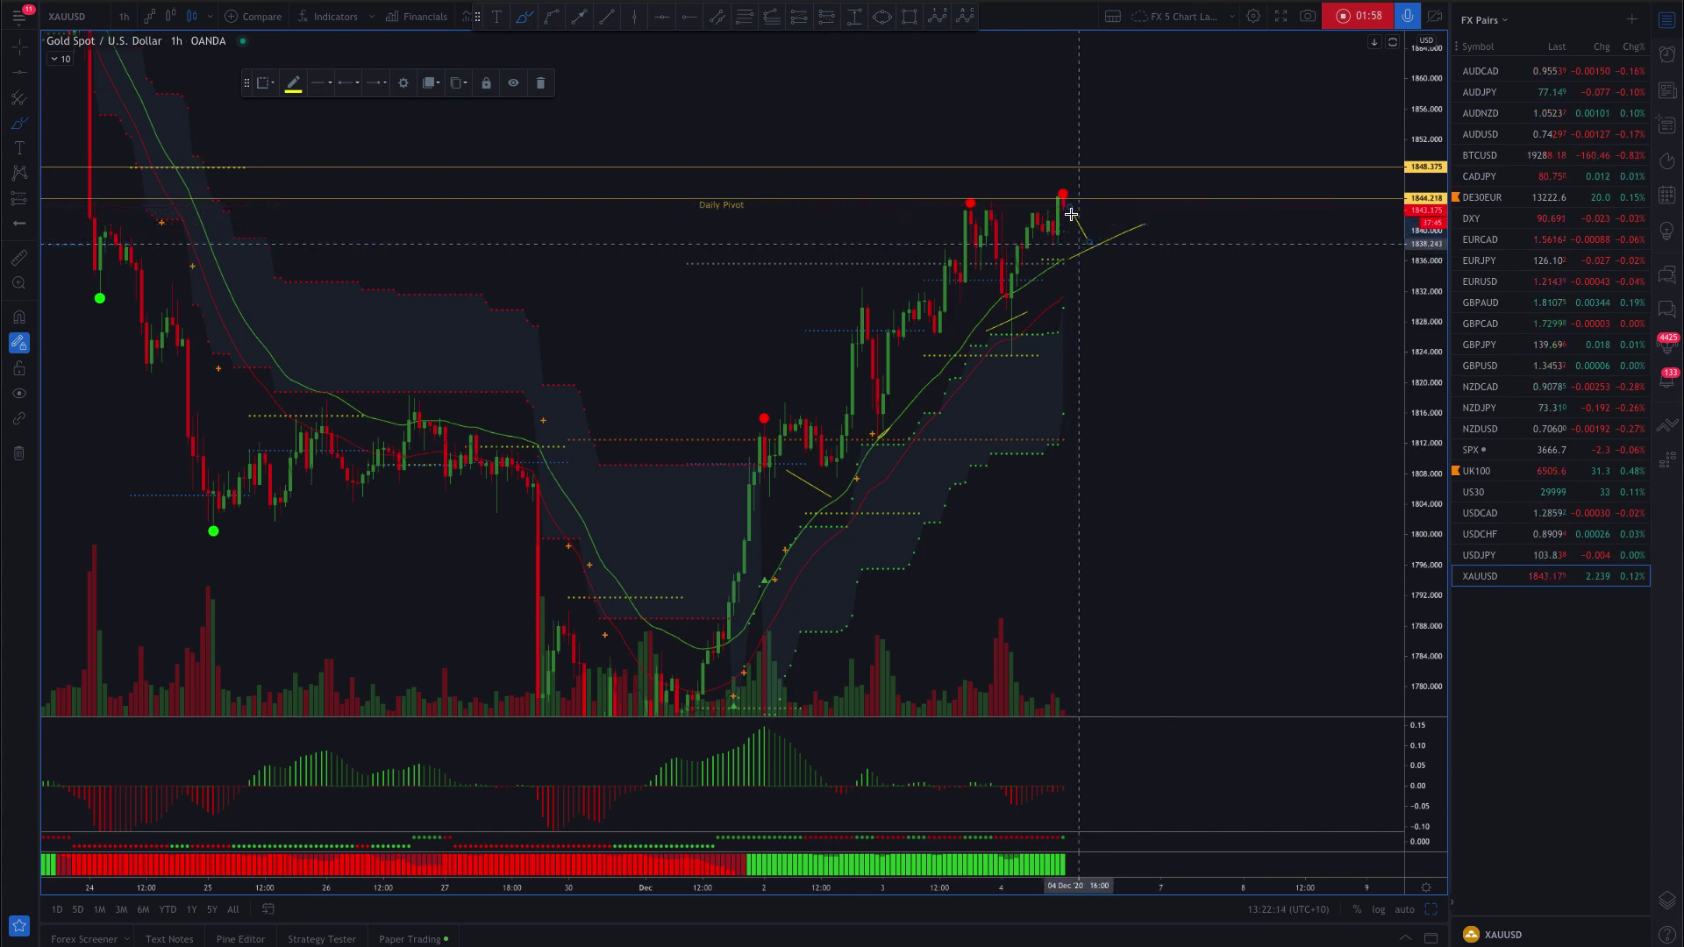
click(1088, 192)
click(965, 201)
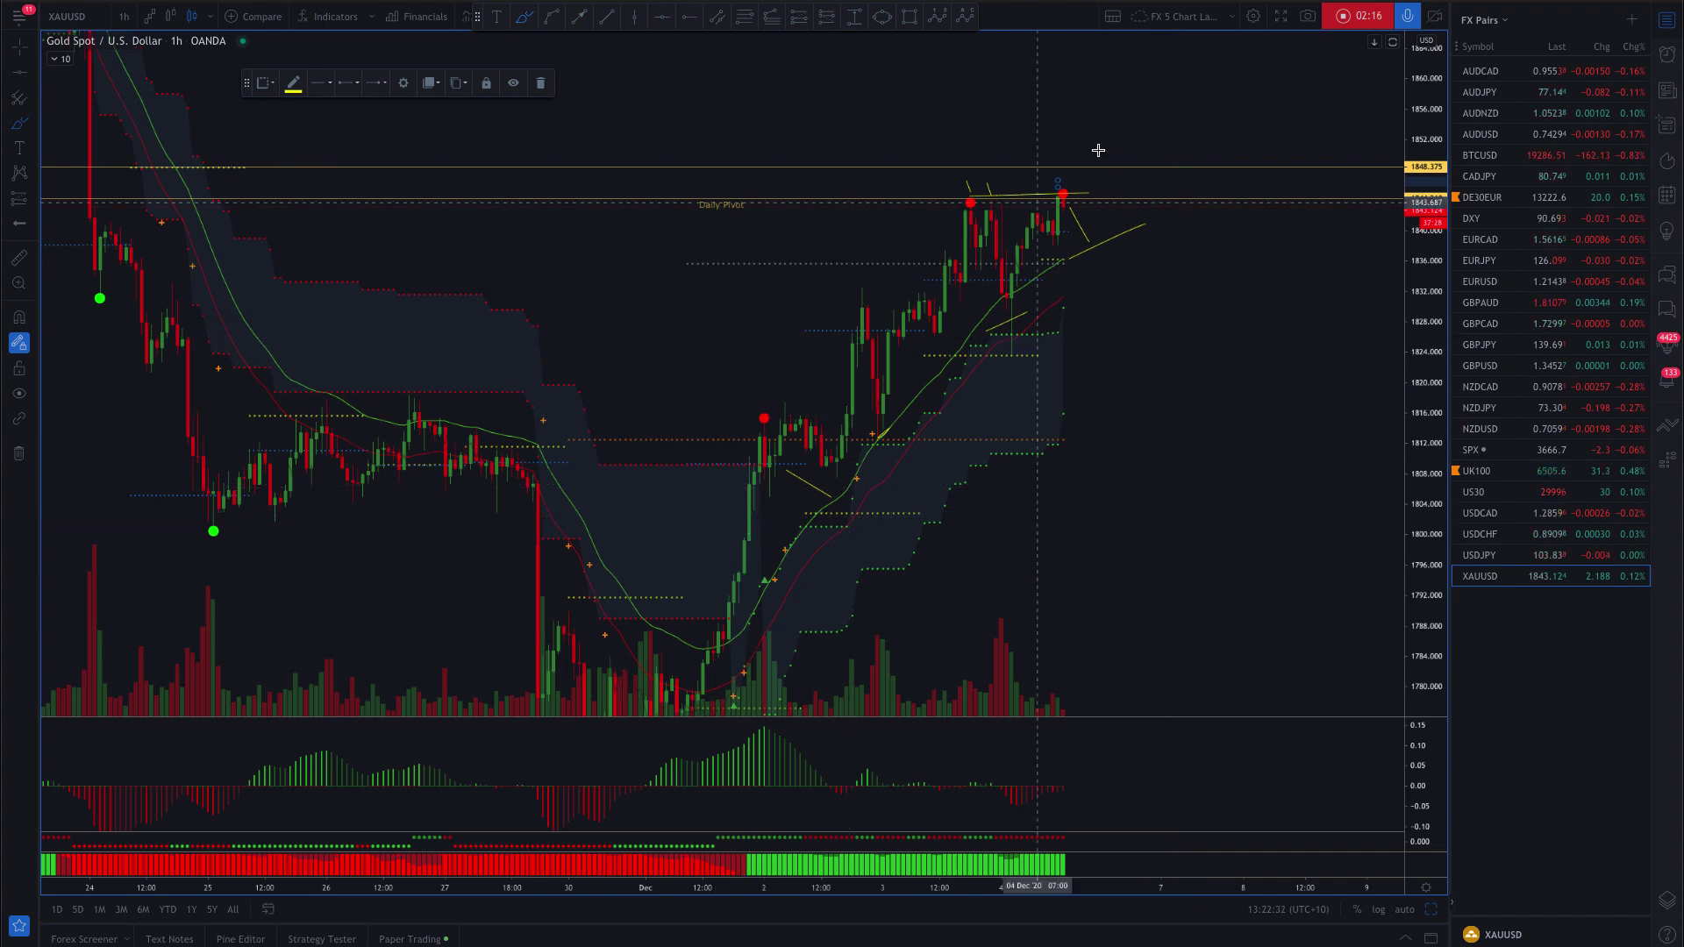
click(34, 48)
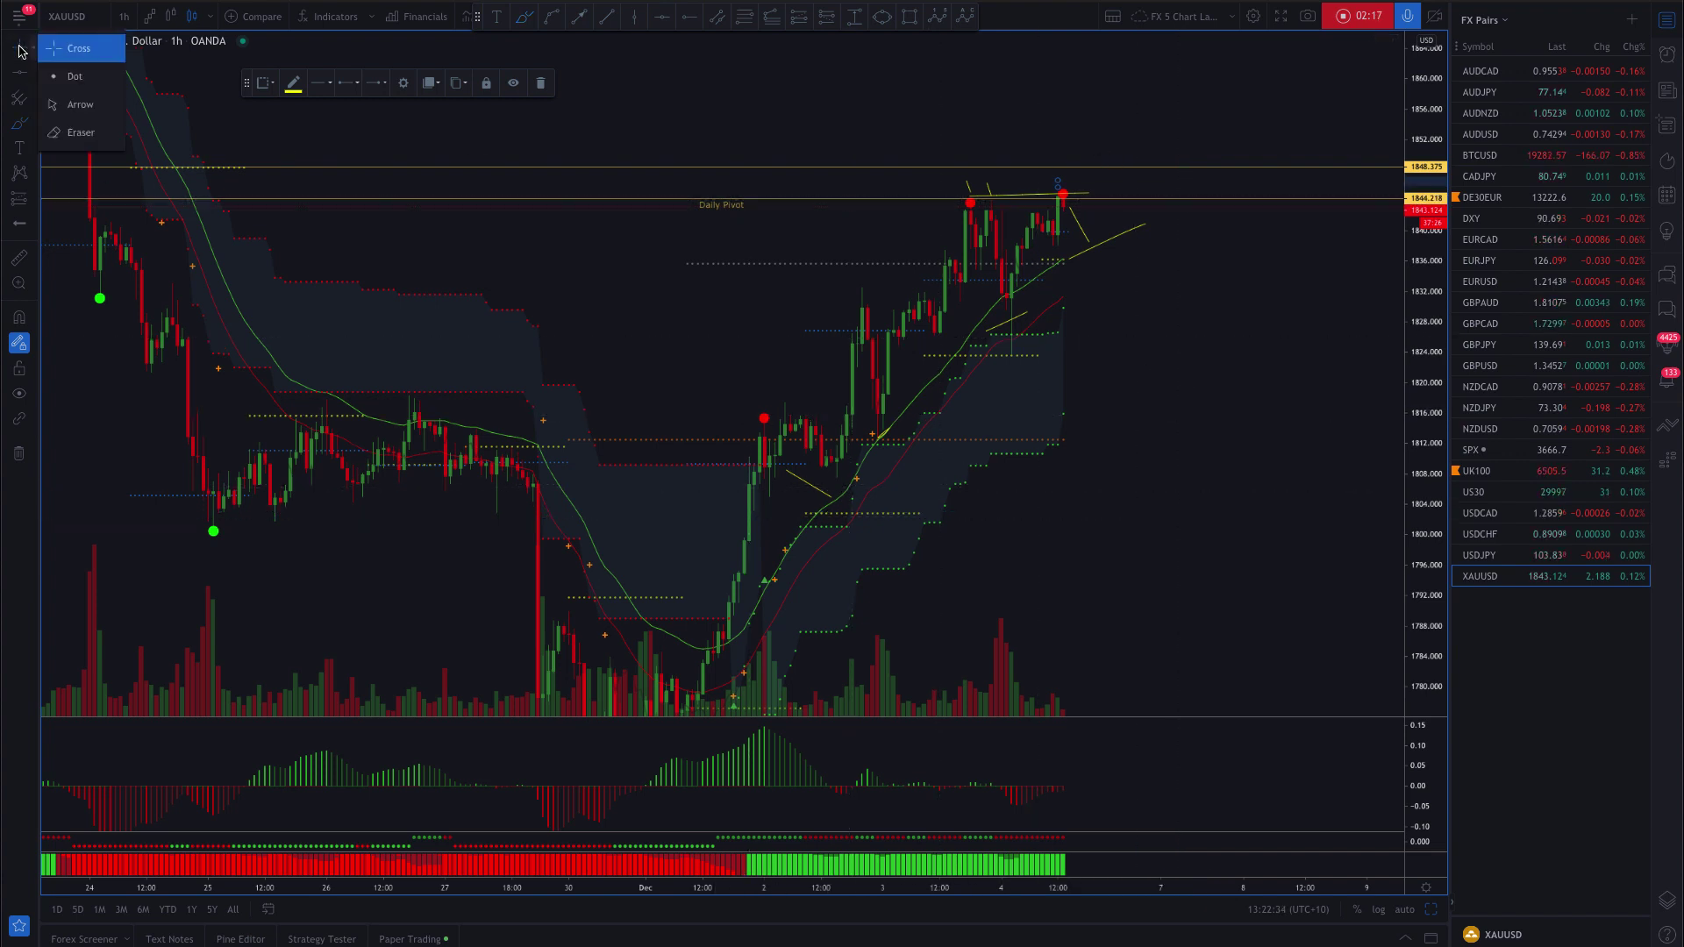
click(66, 49)
click(1070, 207)
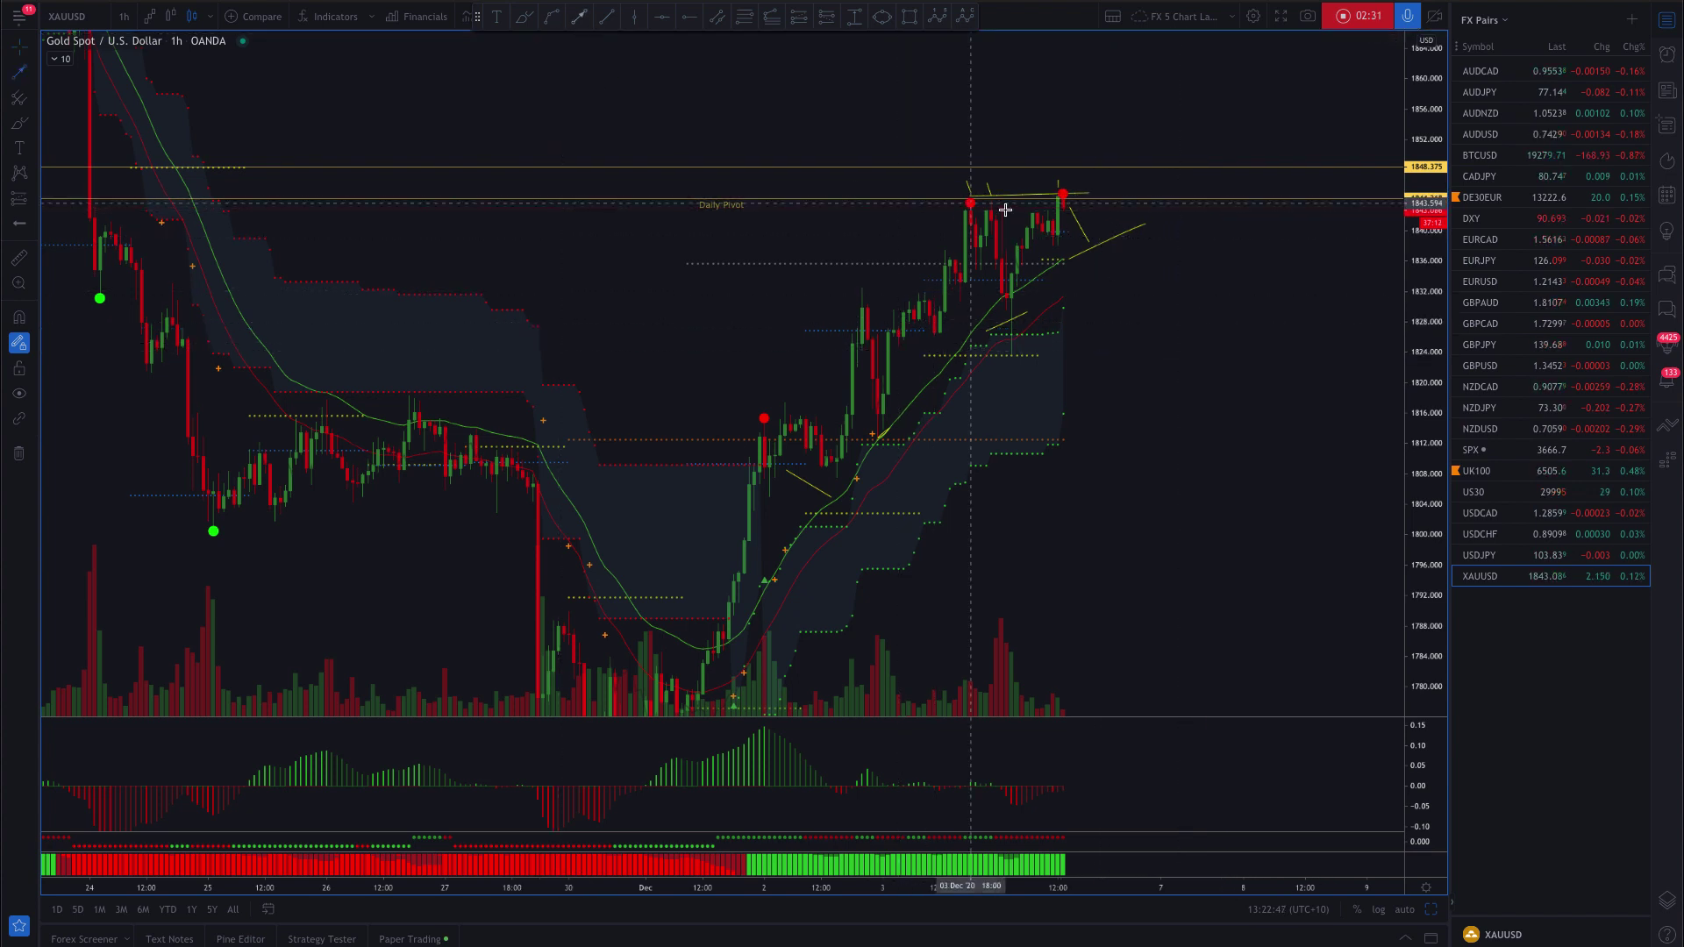
Draw arrows down from the red dots of 2 and 3 December and up from the green dots of 24 and 25 November
click(1062, 195)
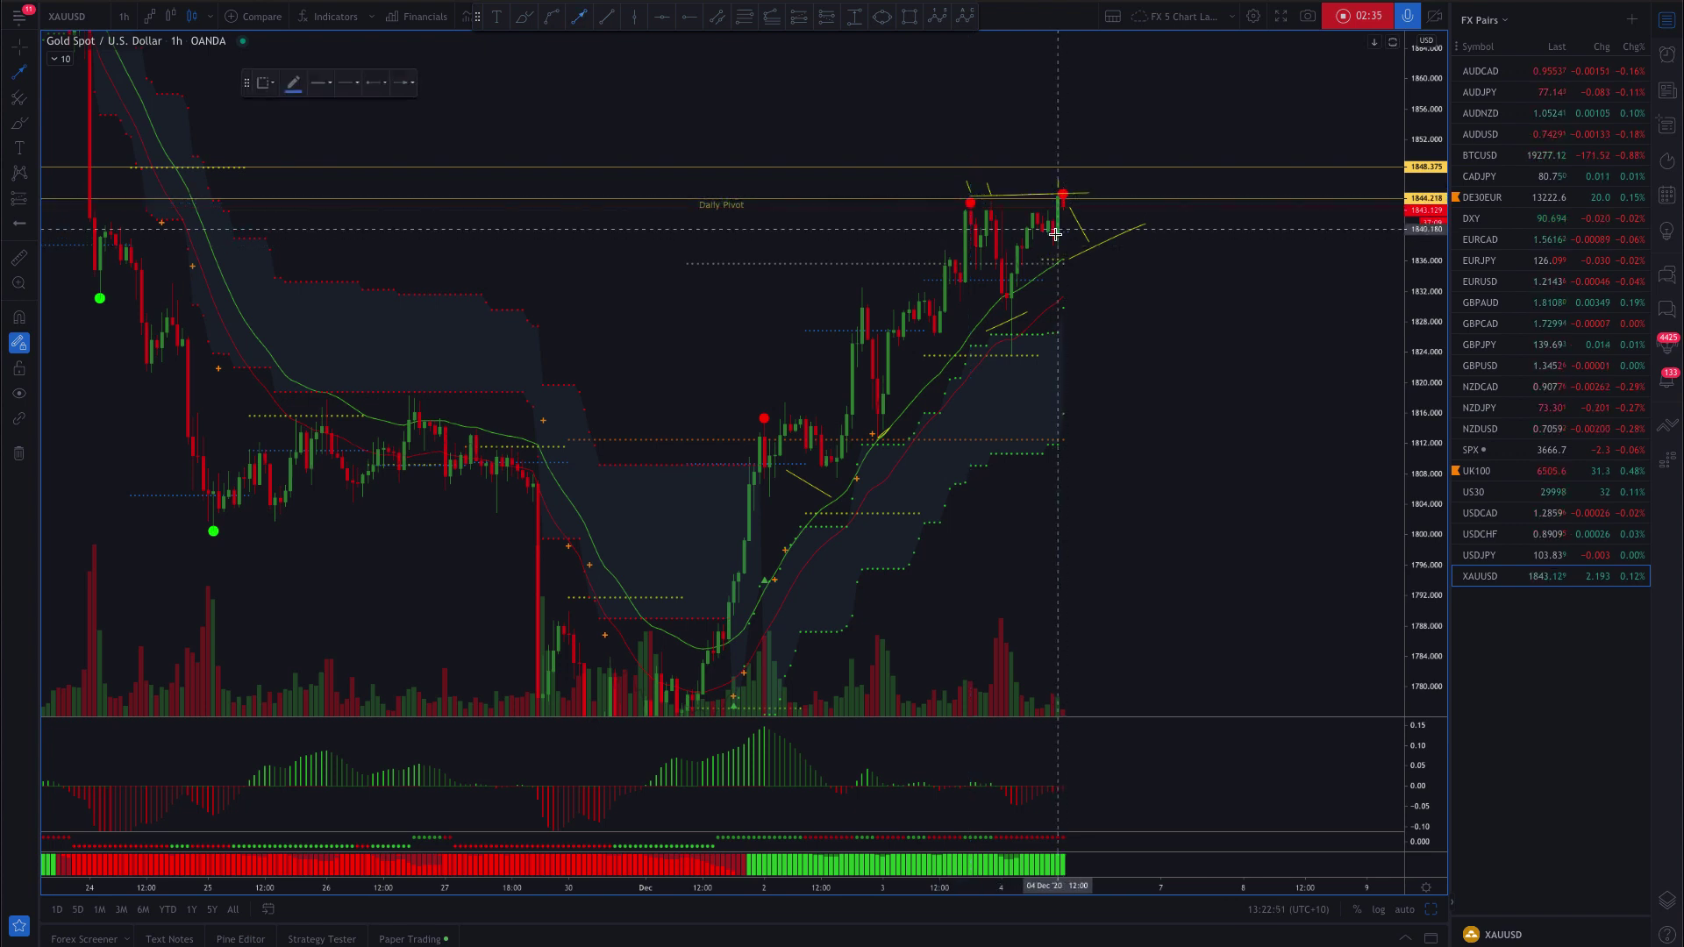
click(970, 204)
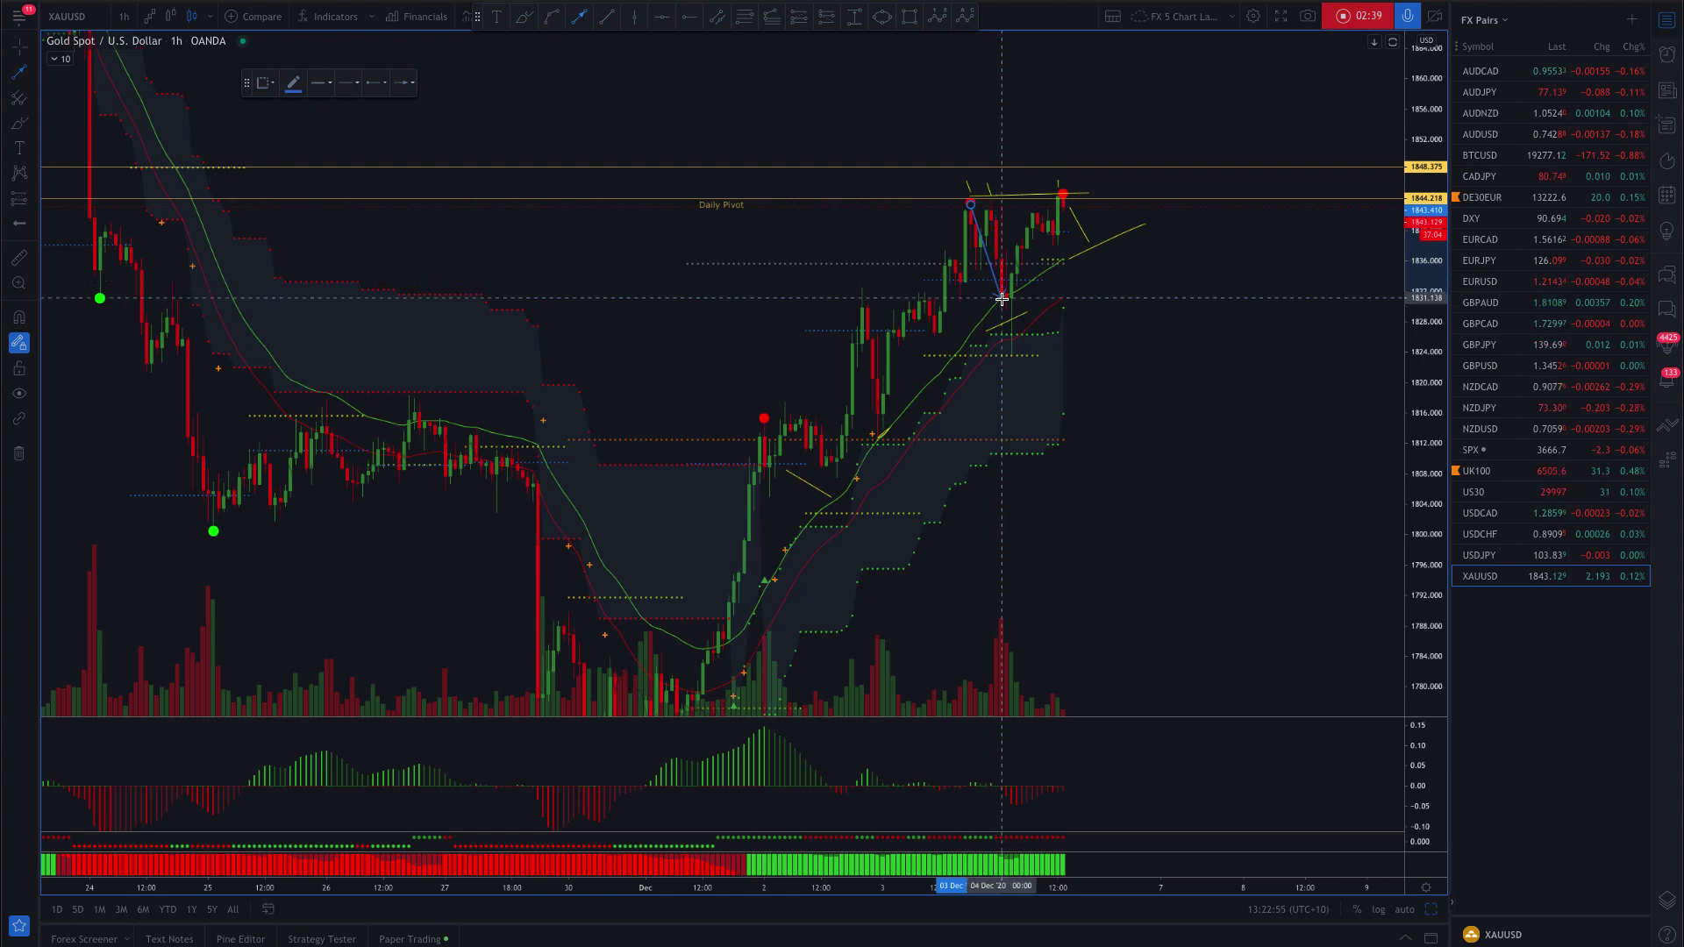
click(1001, 298)
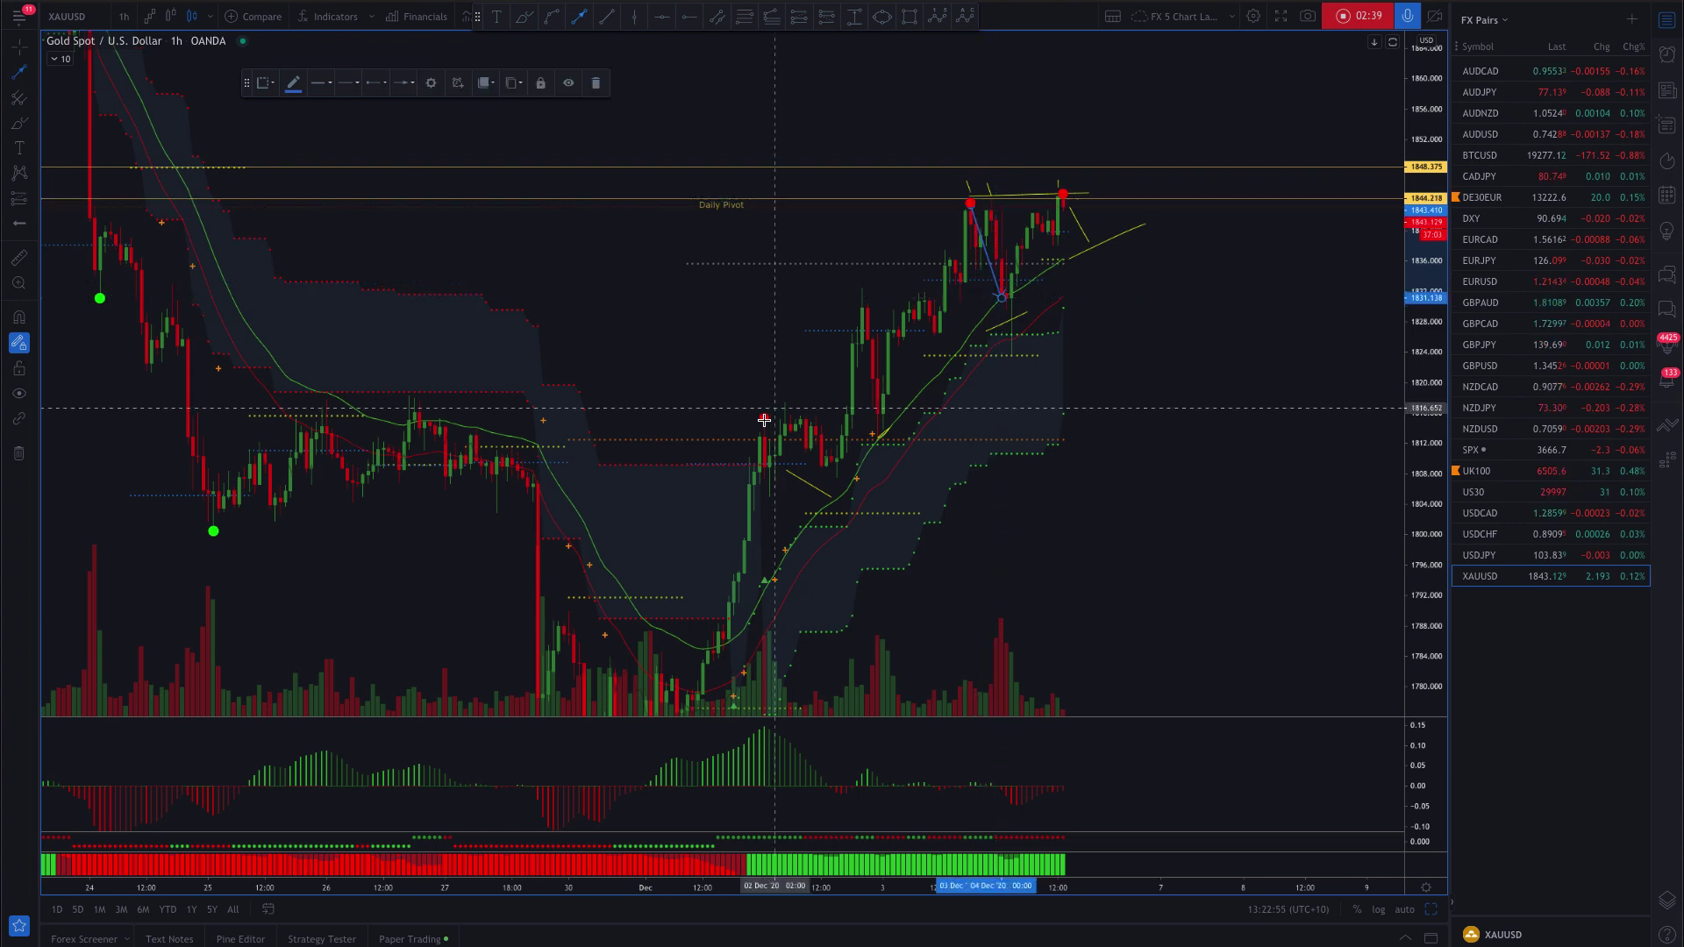
click(839, 480)
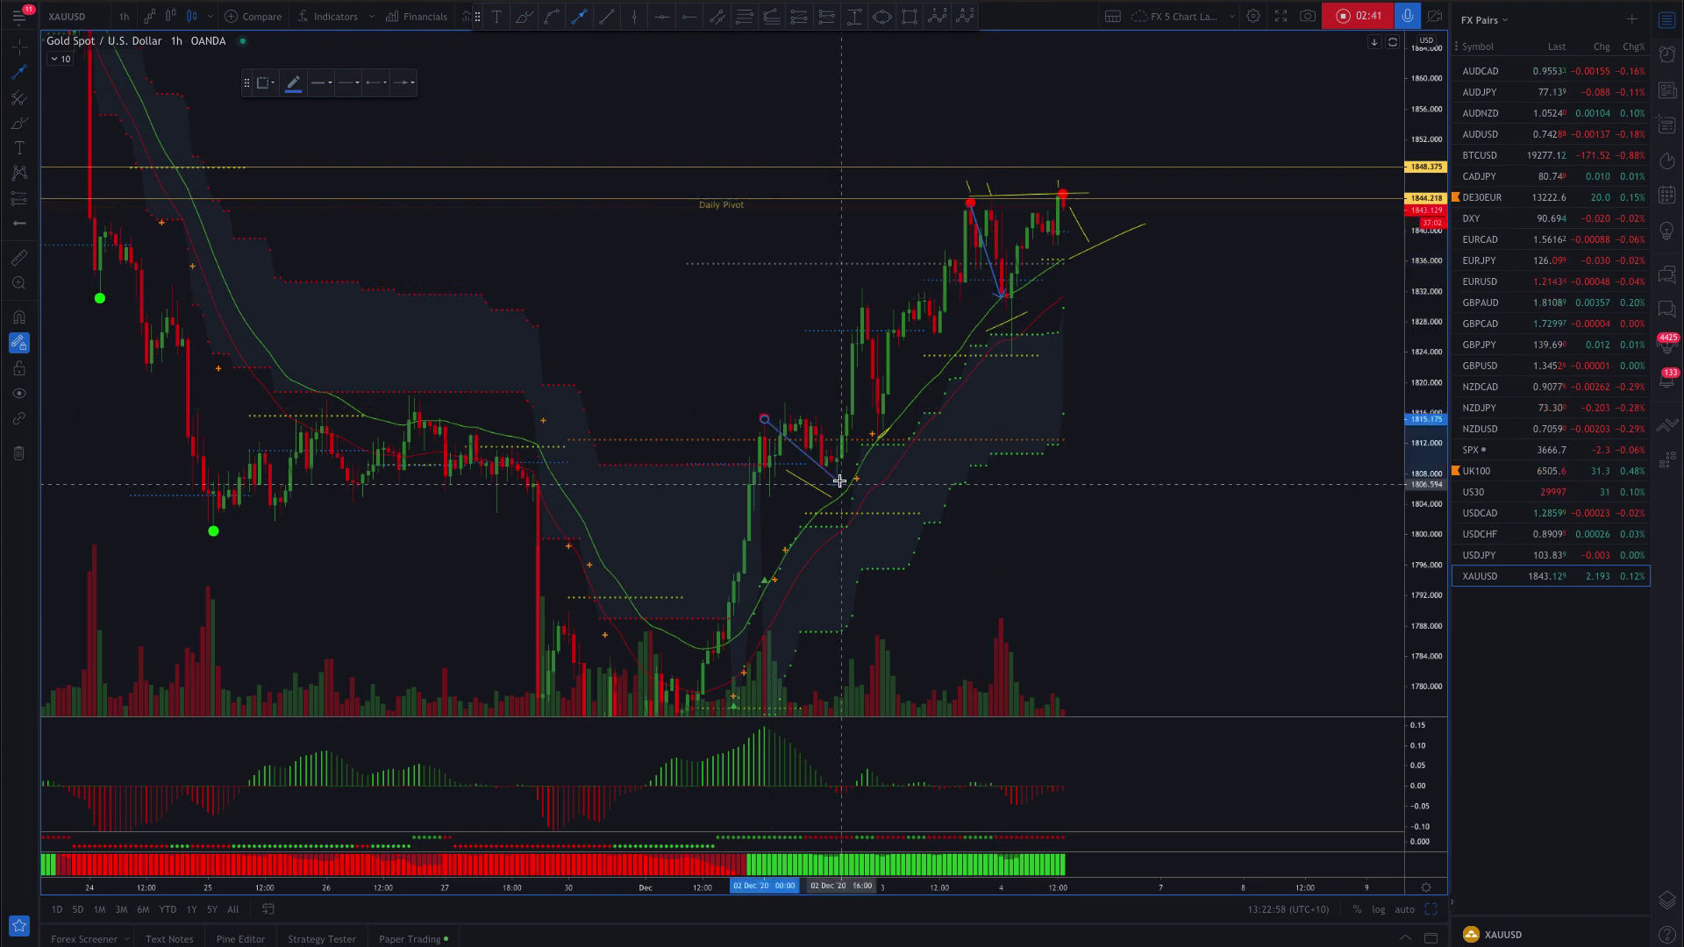
click(314, 409)
click(100, 298)
click(120, 234)
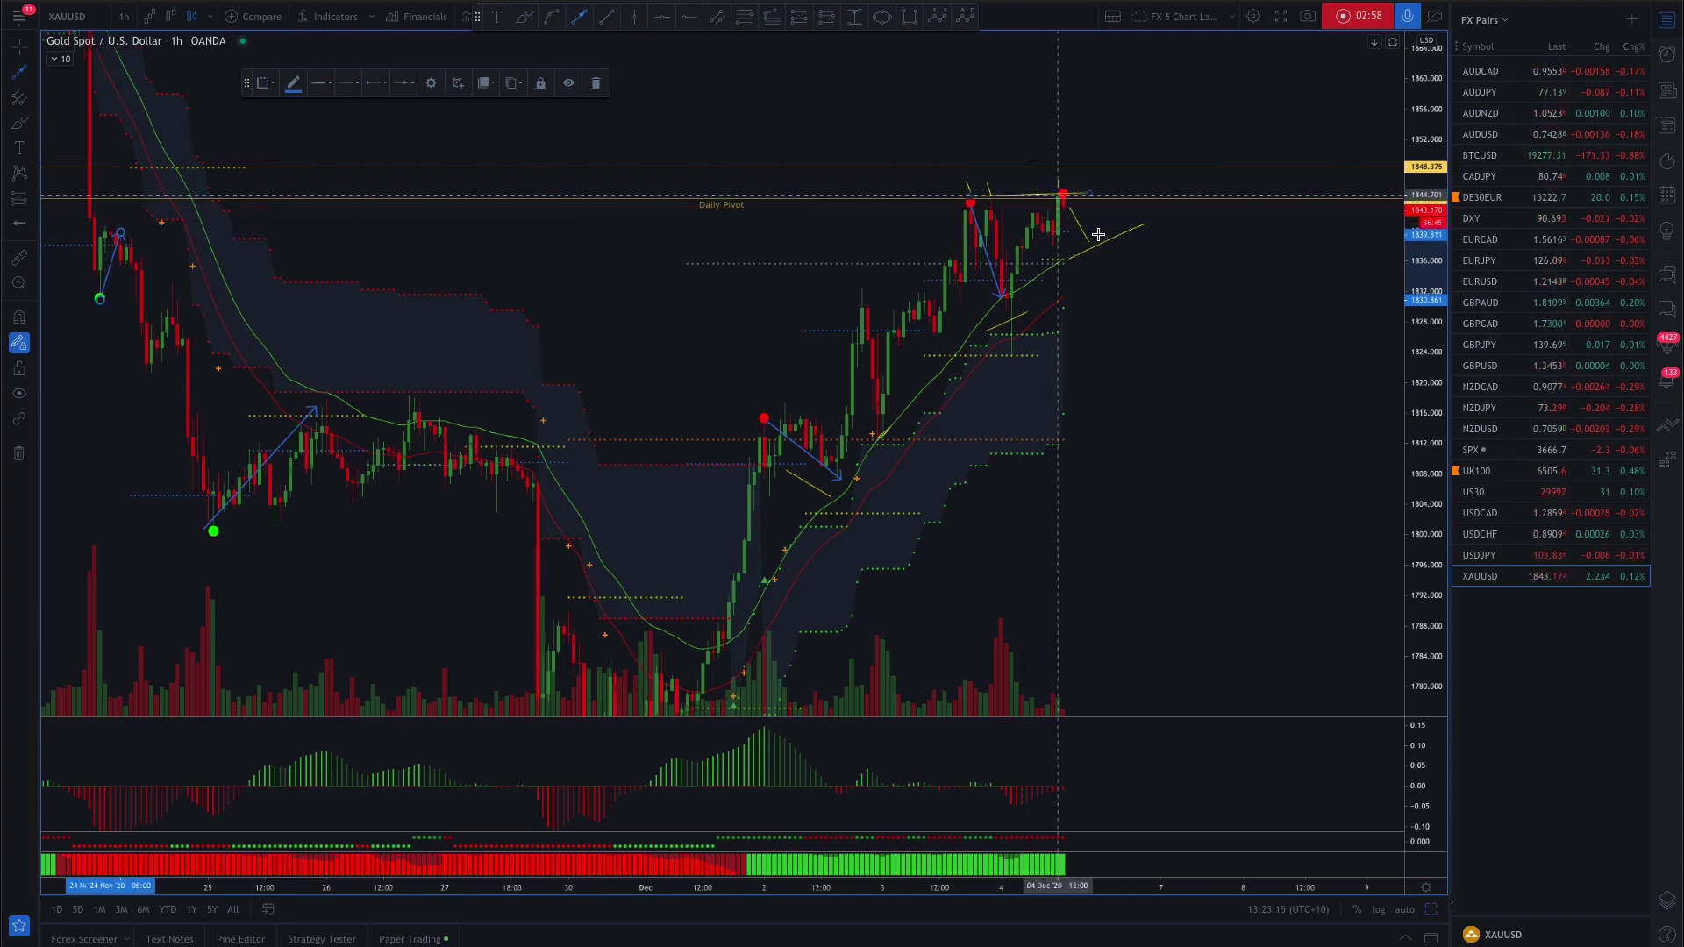
click(32, 48)
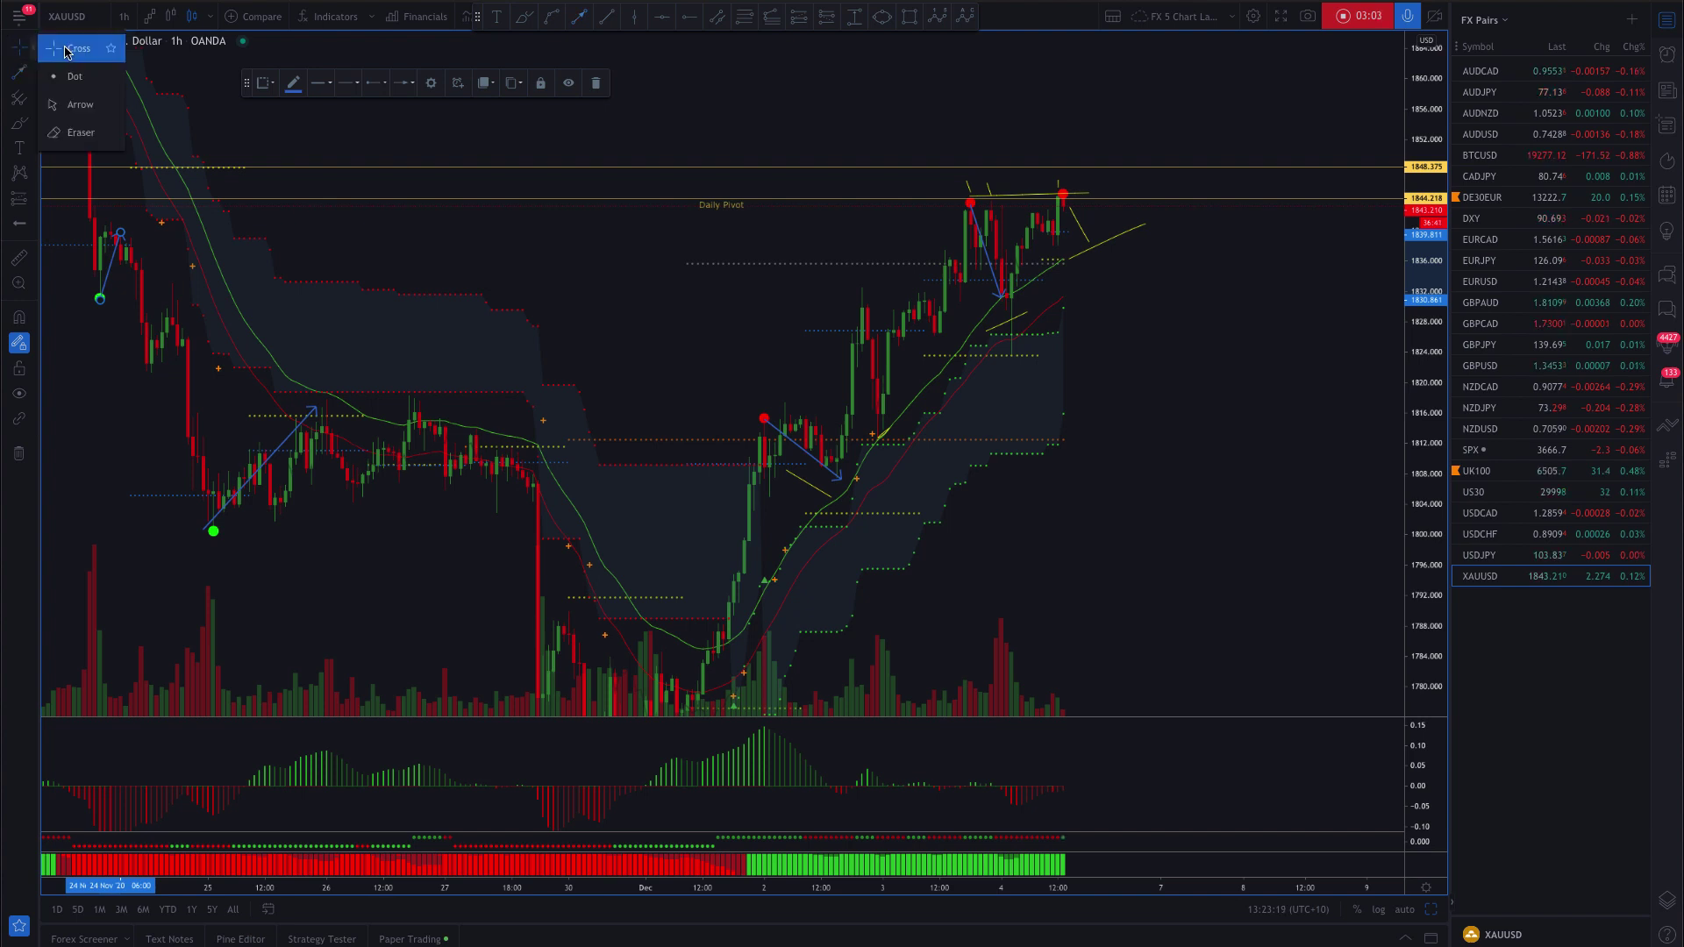
click(1007, 408)
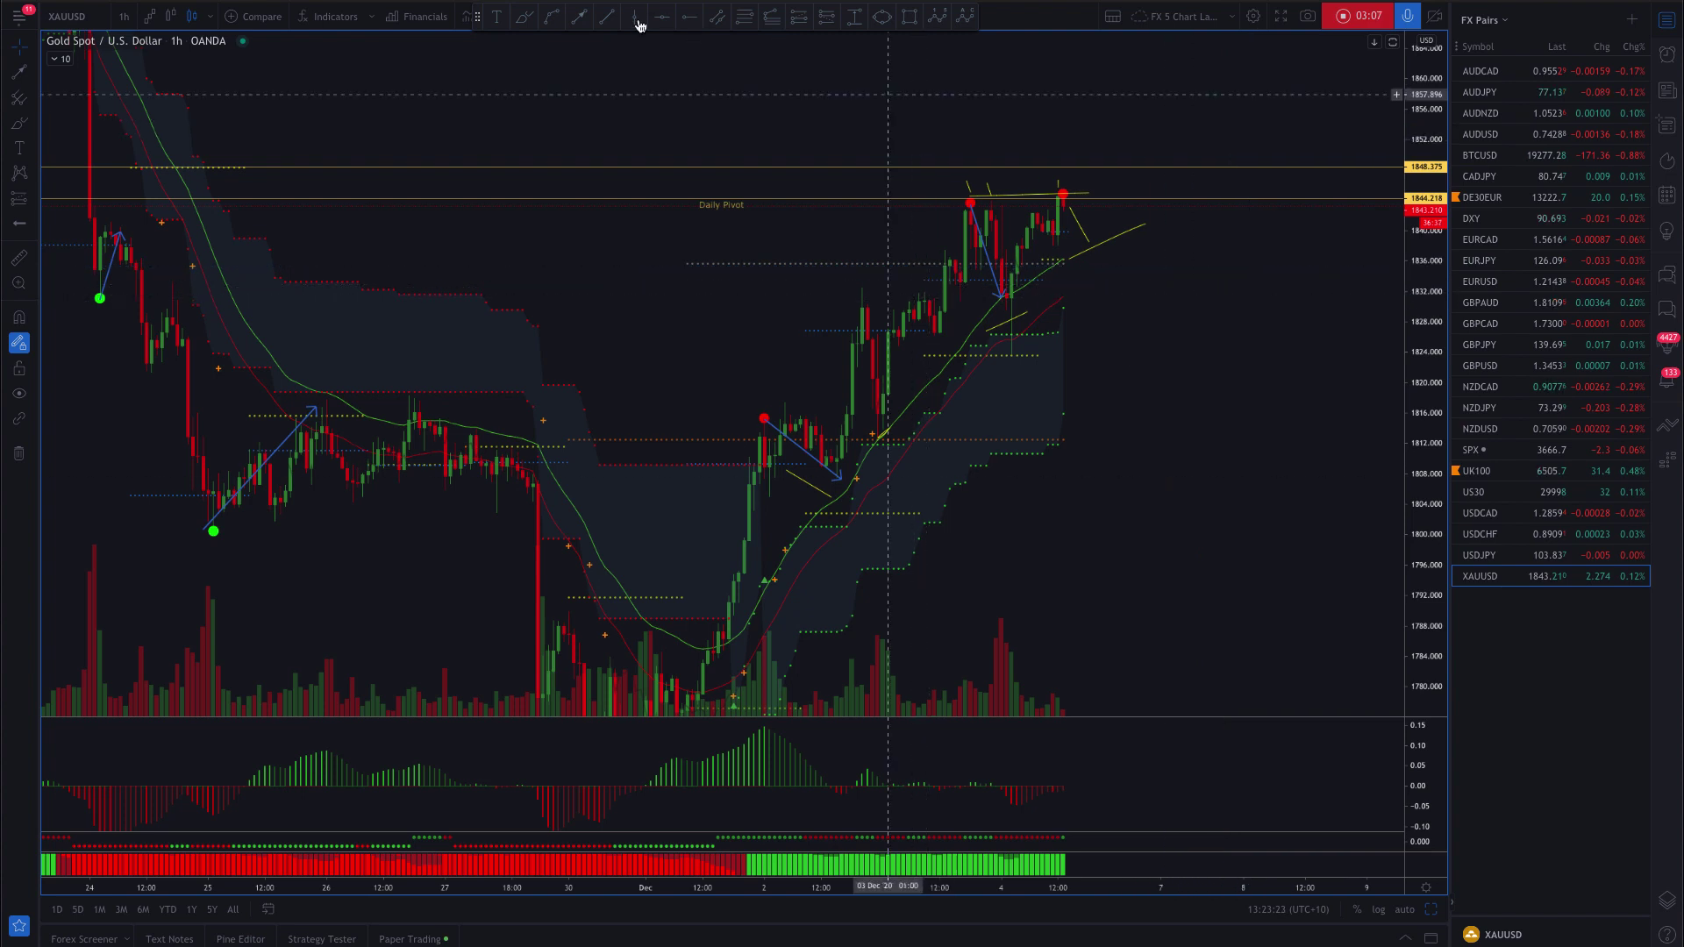
Draw divergence trend lines falling from the histogram's 2 December peak and rising on price from the 2 December high past the 3 December high
key(alt+t)
click(764, 729)
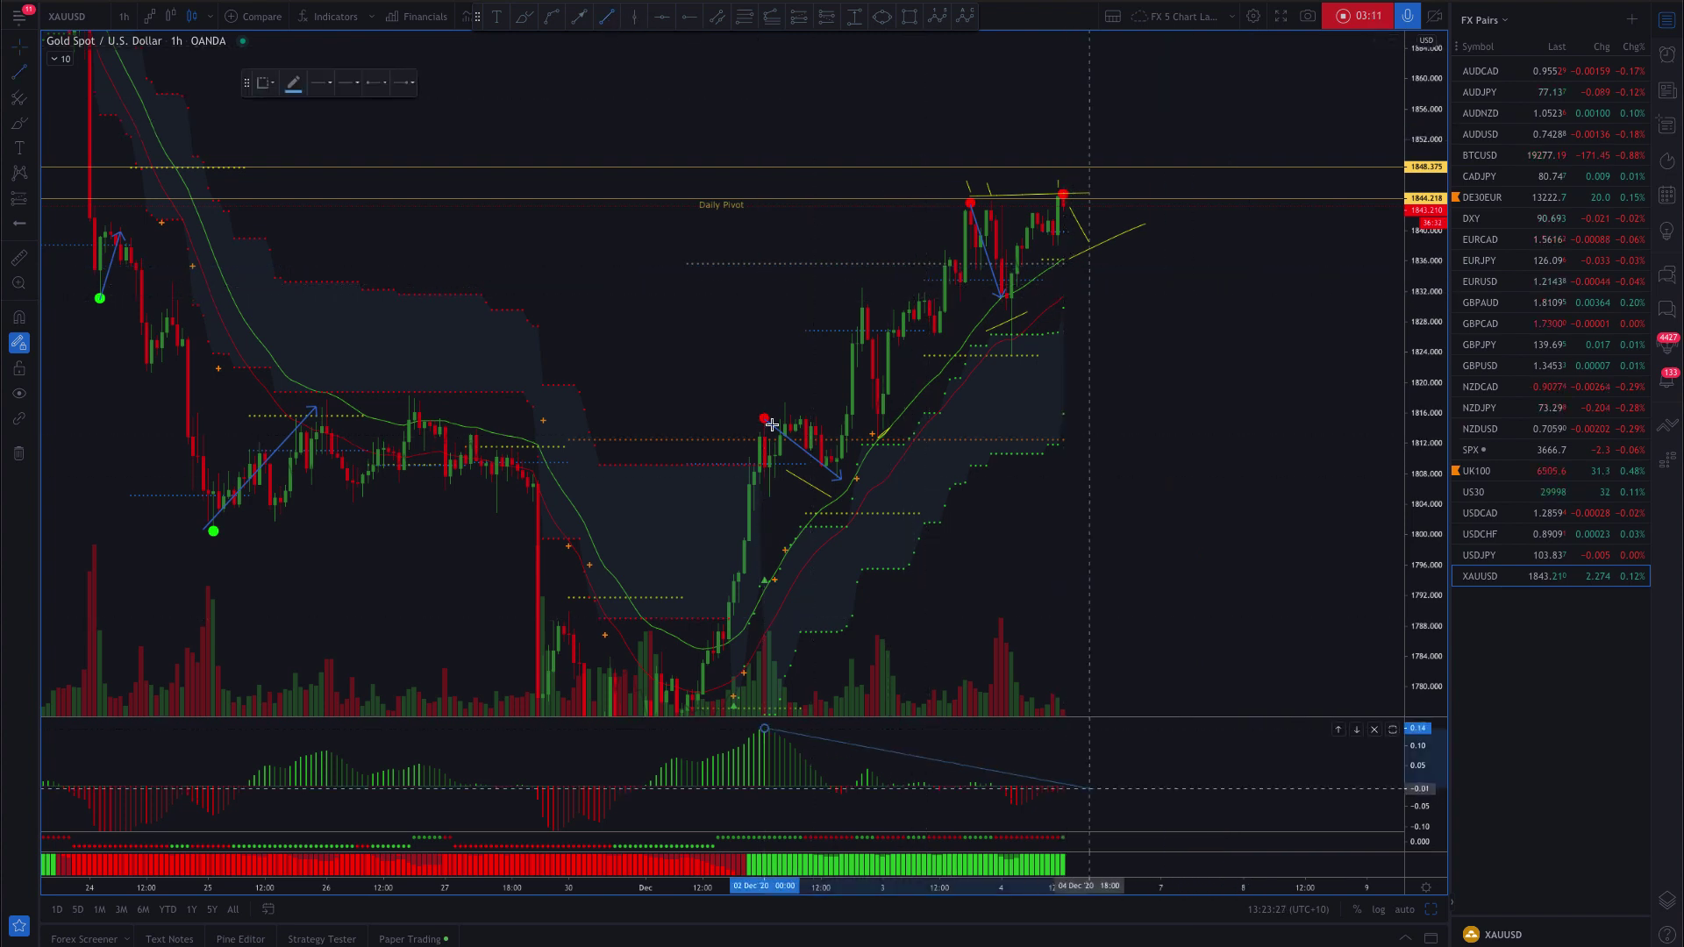
click(1090, 788)
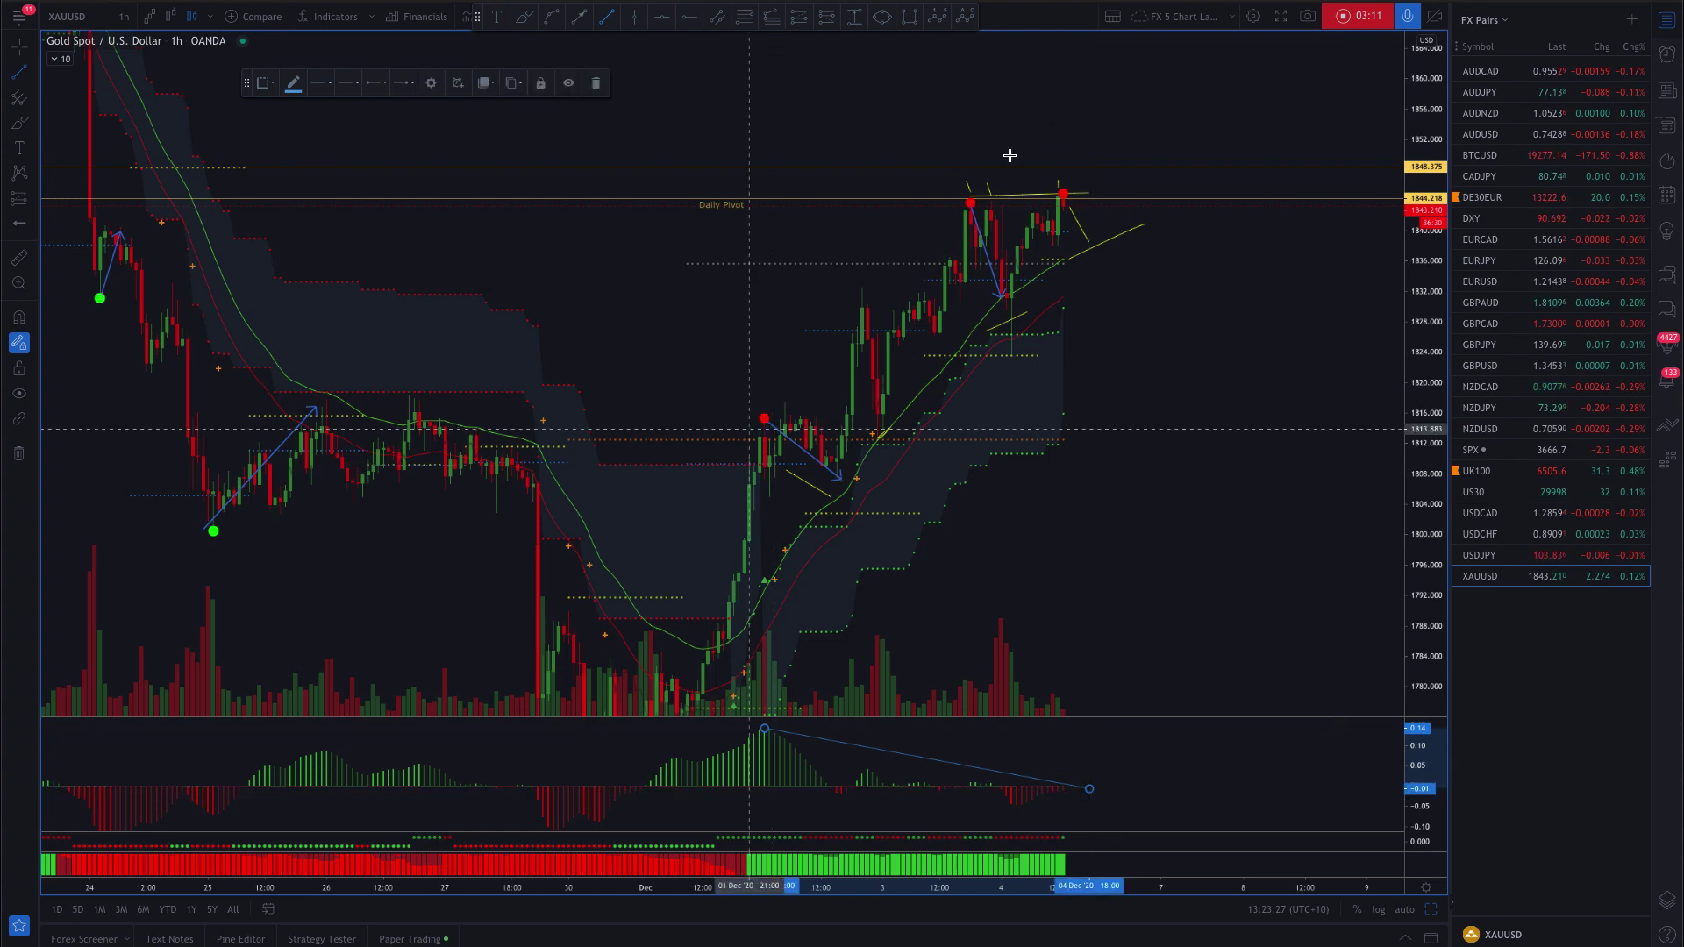
click(748, 428)
click(986, 157)
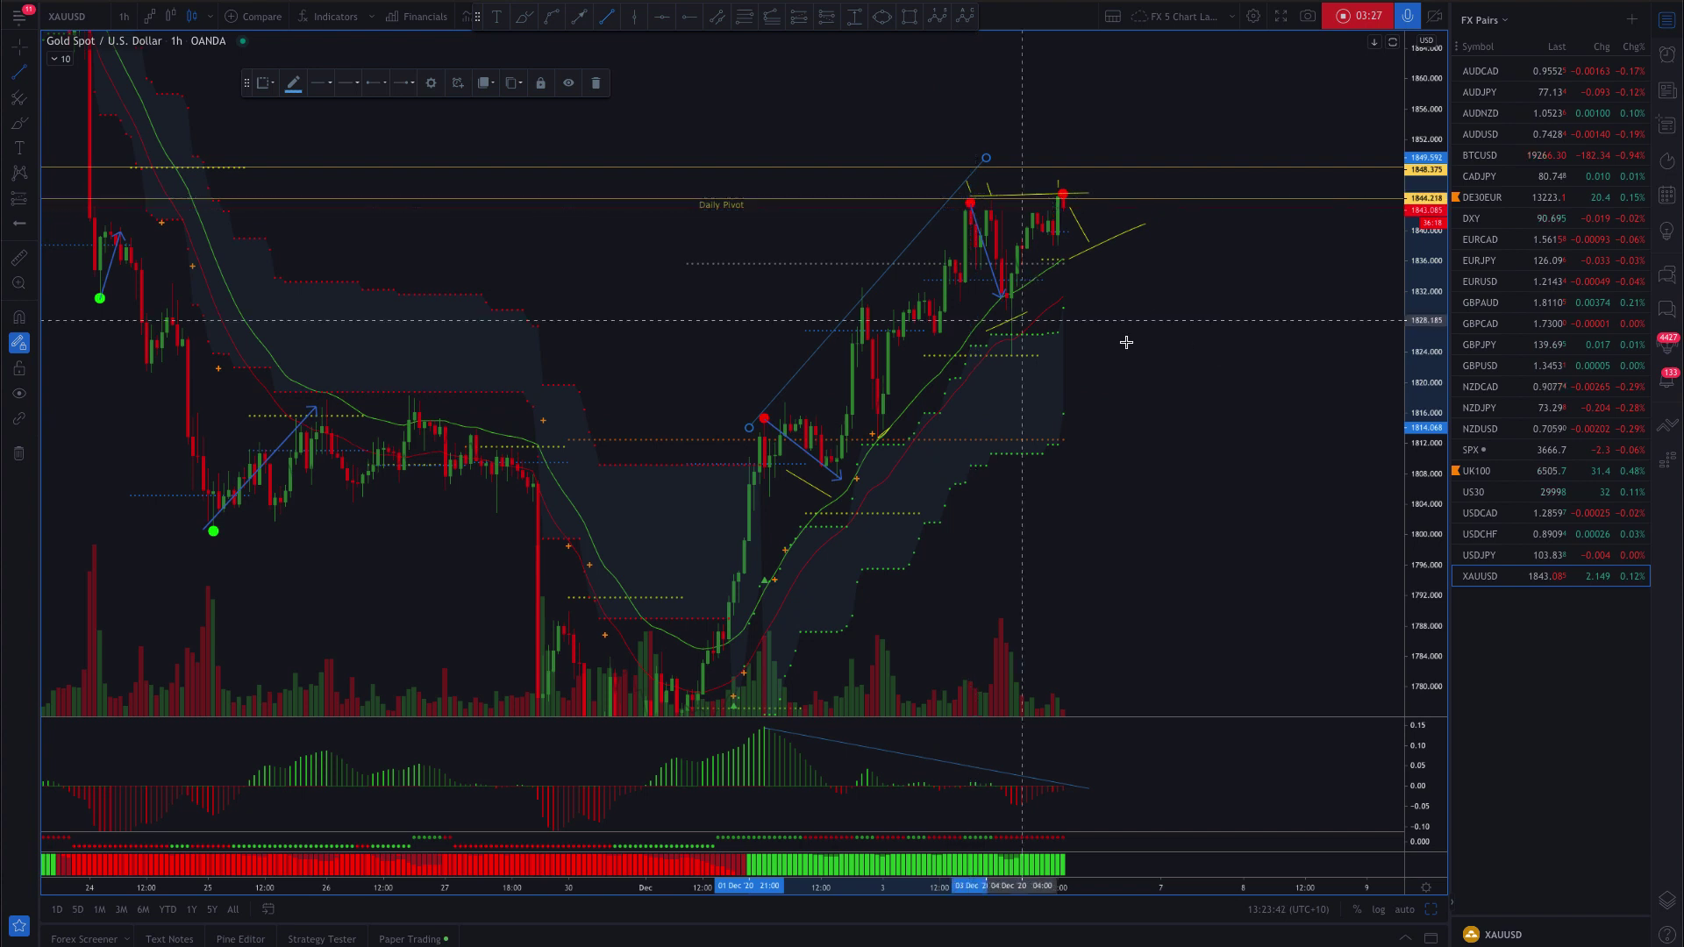
click(30, 48)
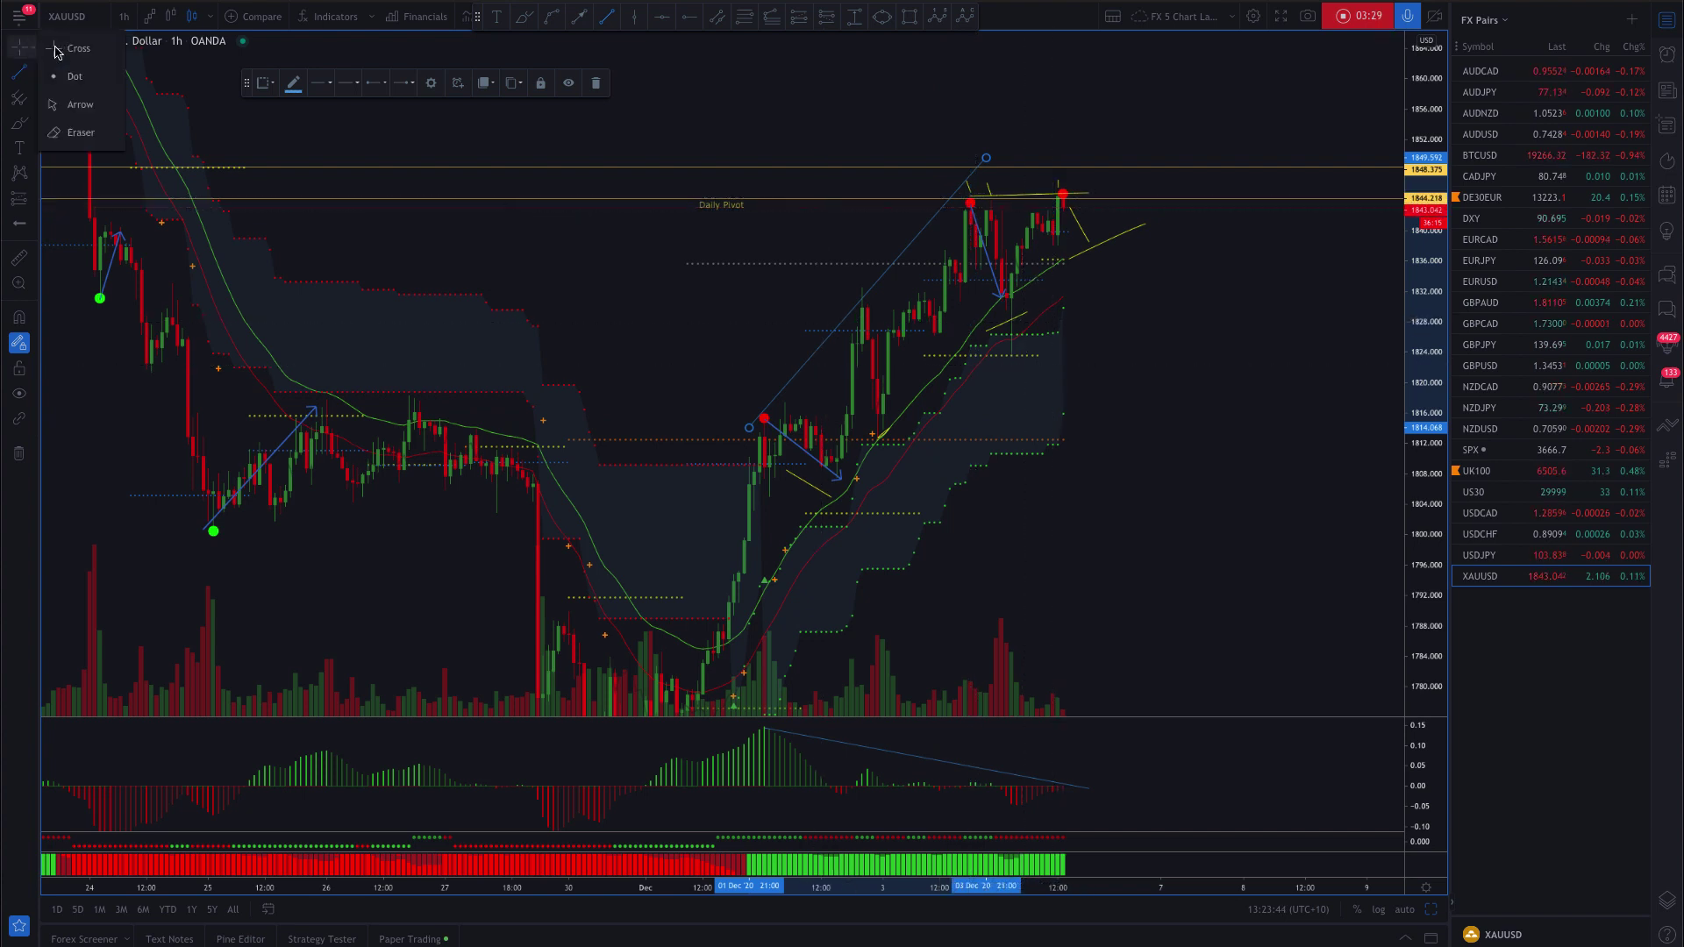
click(1213, 467)
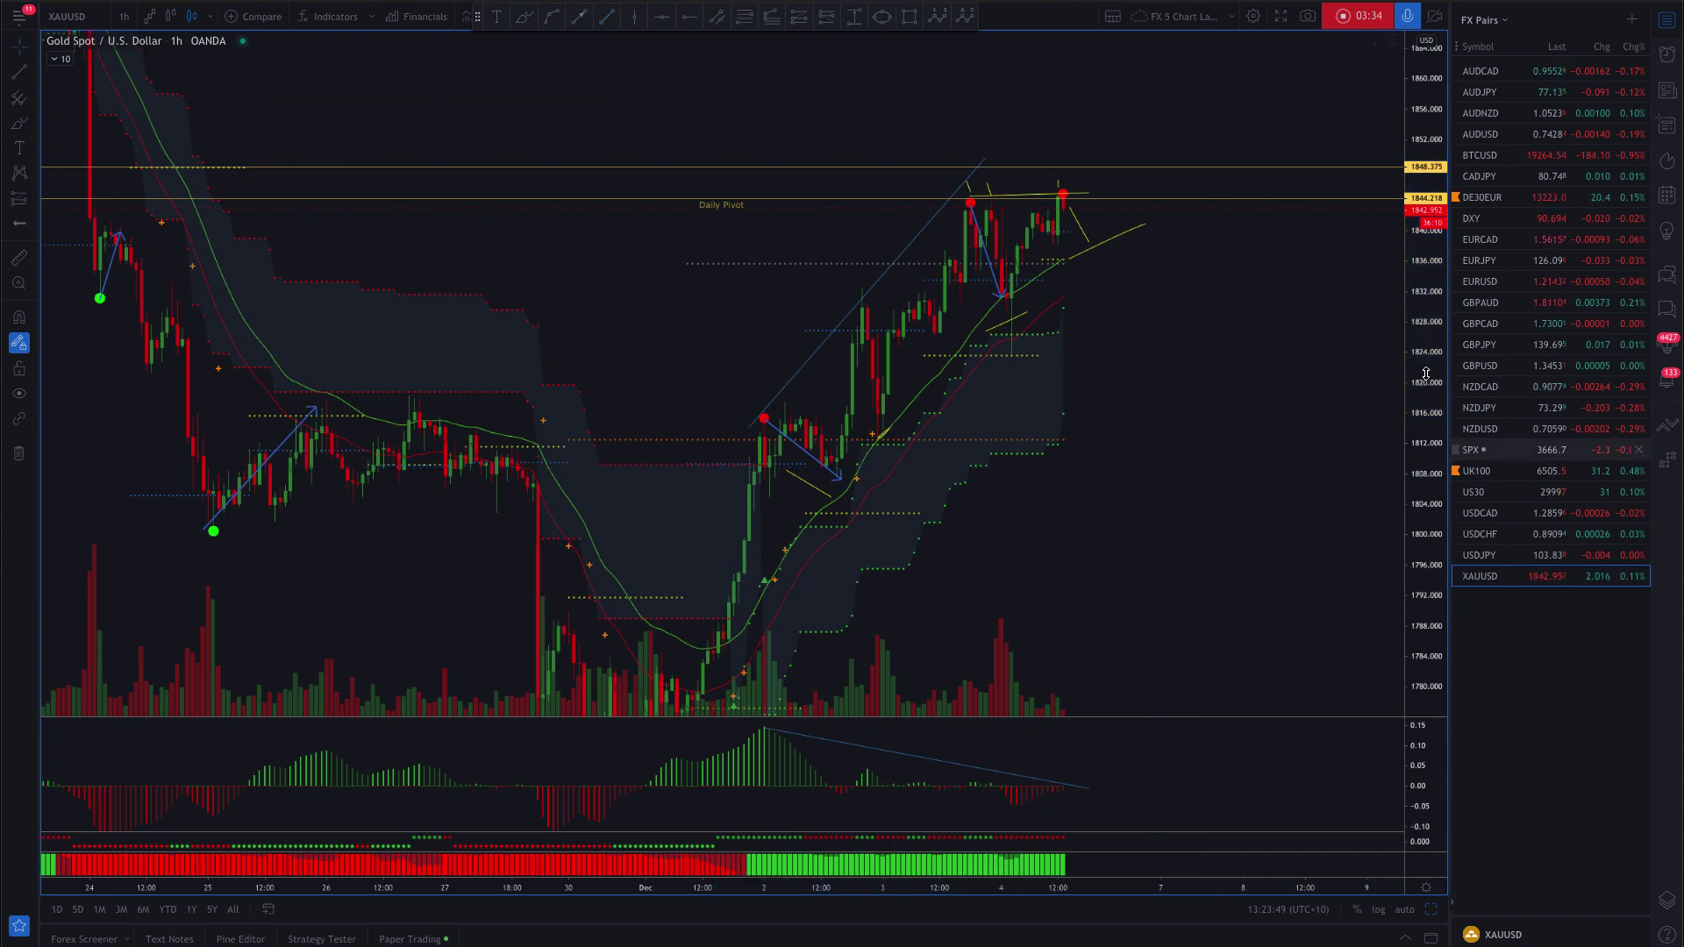
click(1207, 503)
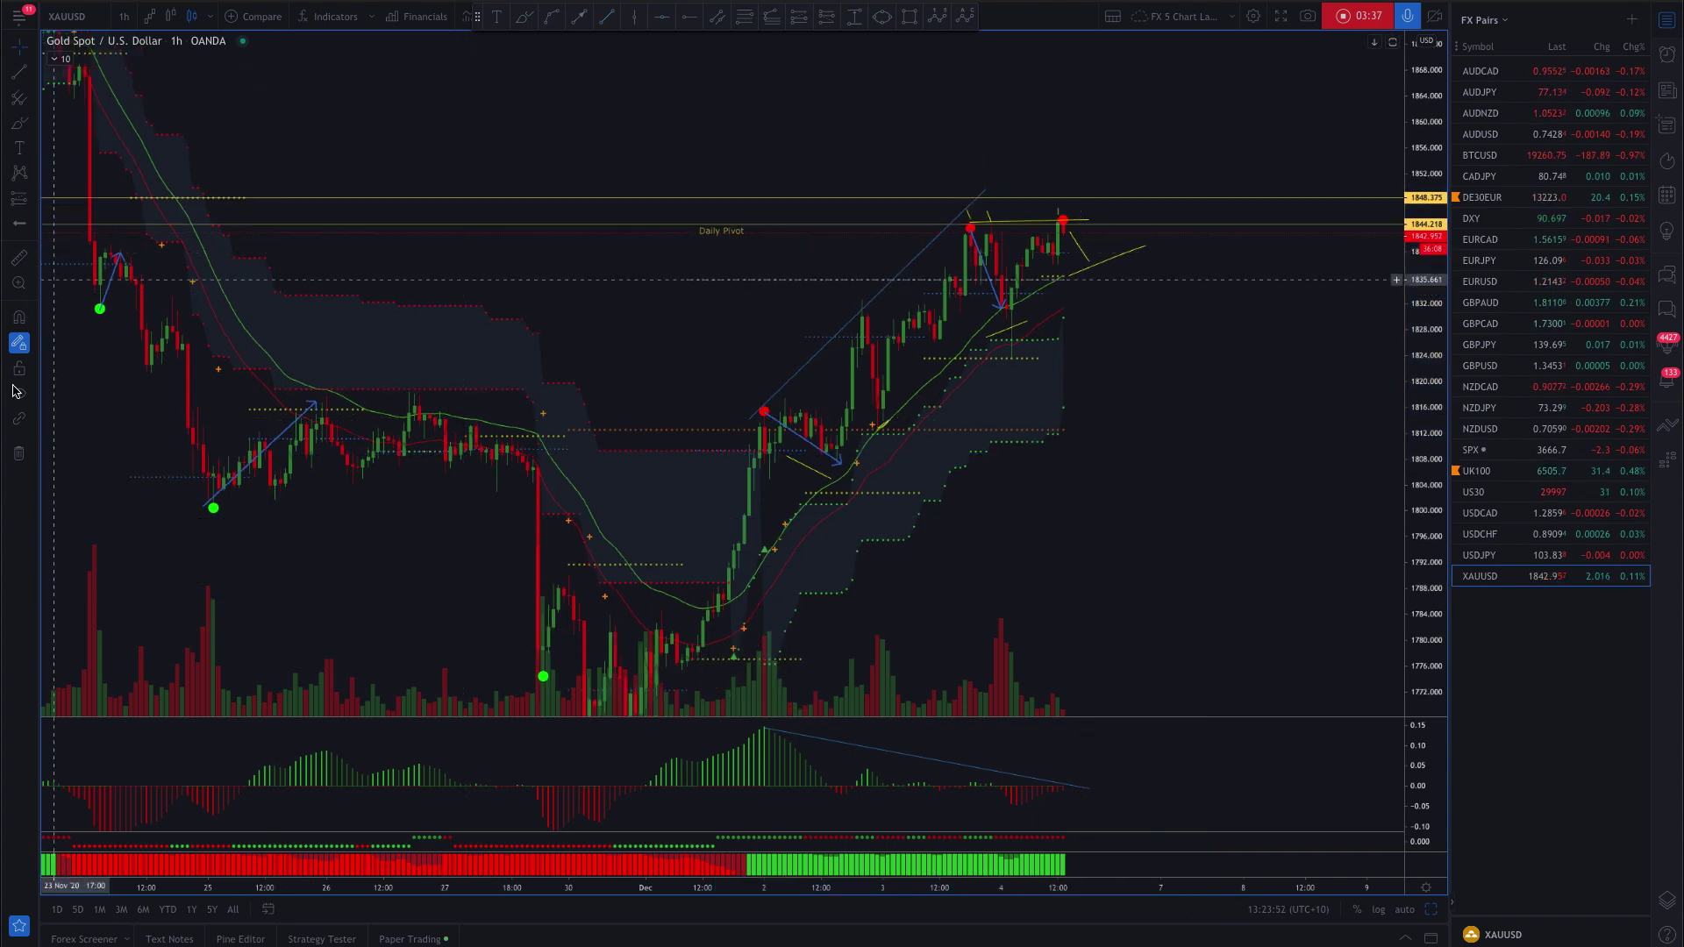
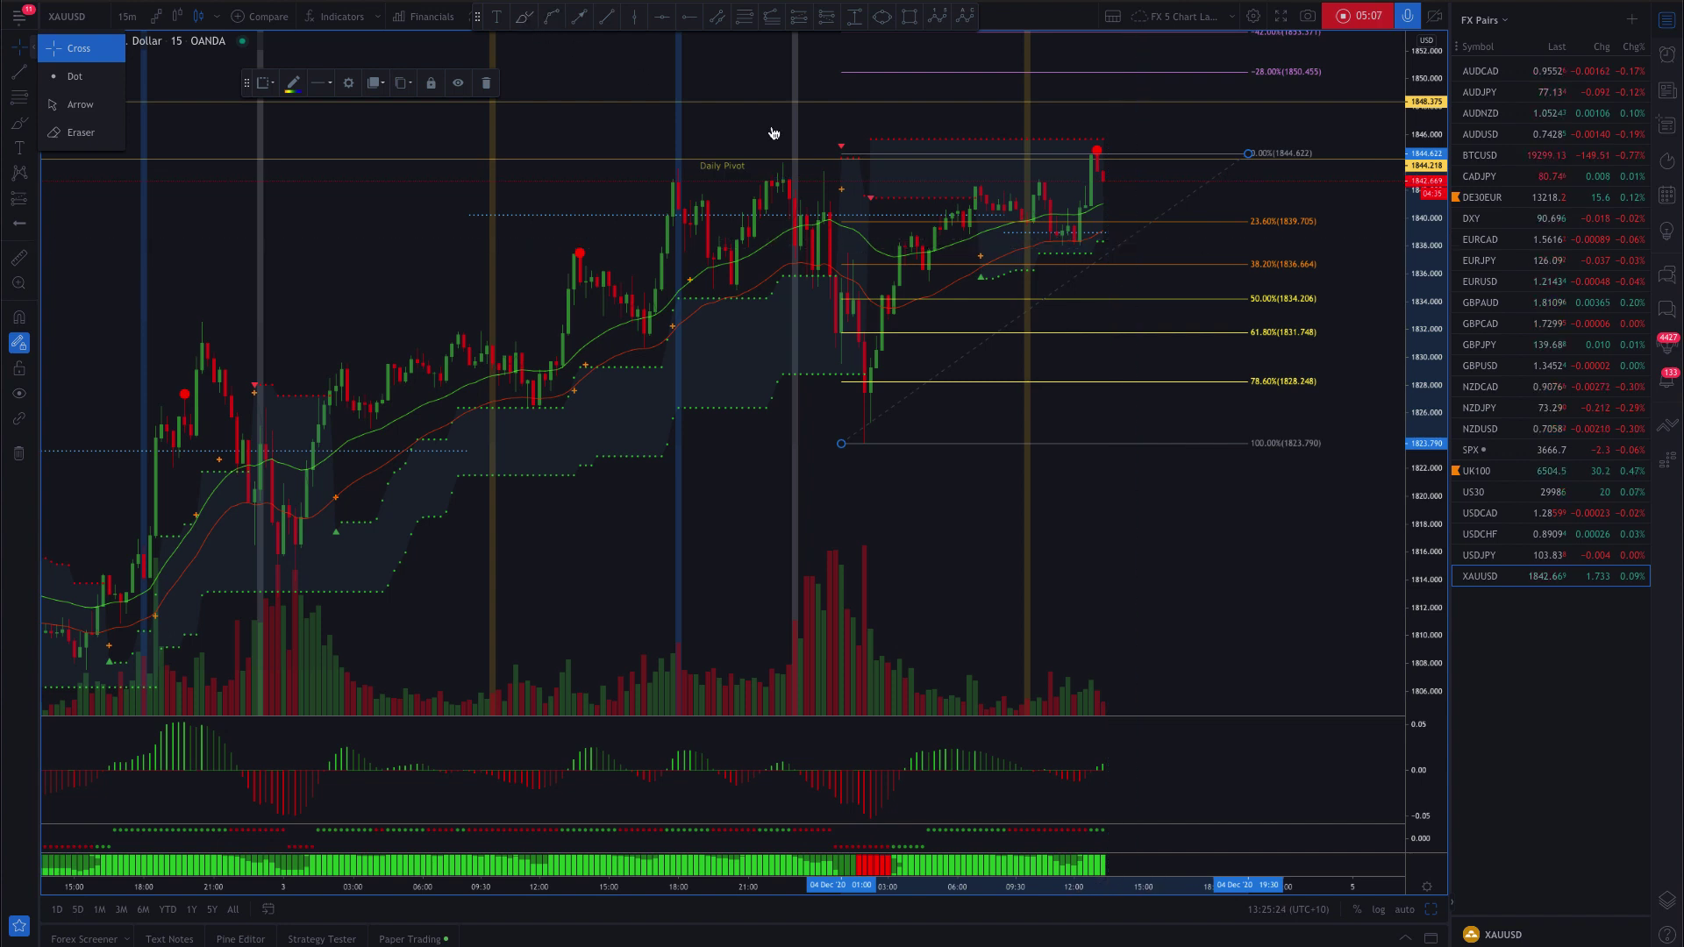
On the 15-minute chart, brush rising strokes below the latest candles and a bracket spanning the 50% to 78.6% Fibonacci levels
key(alt+b)
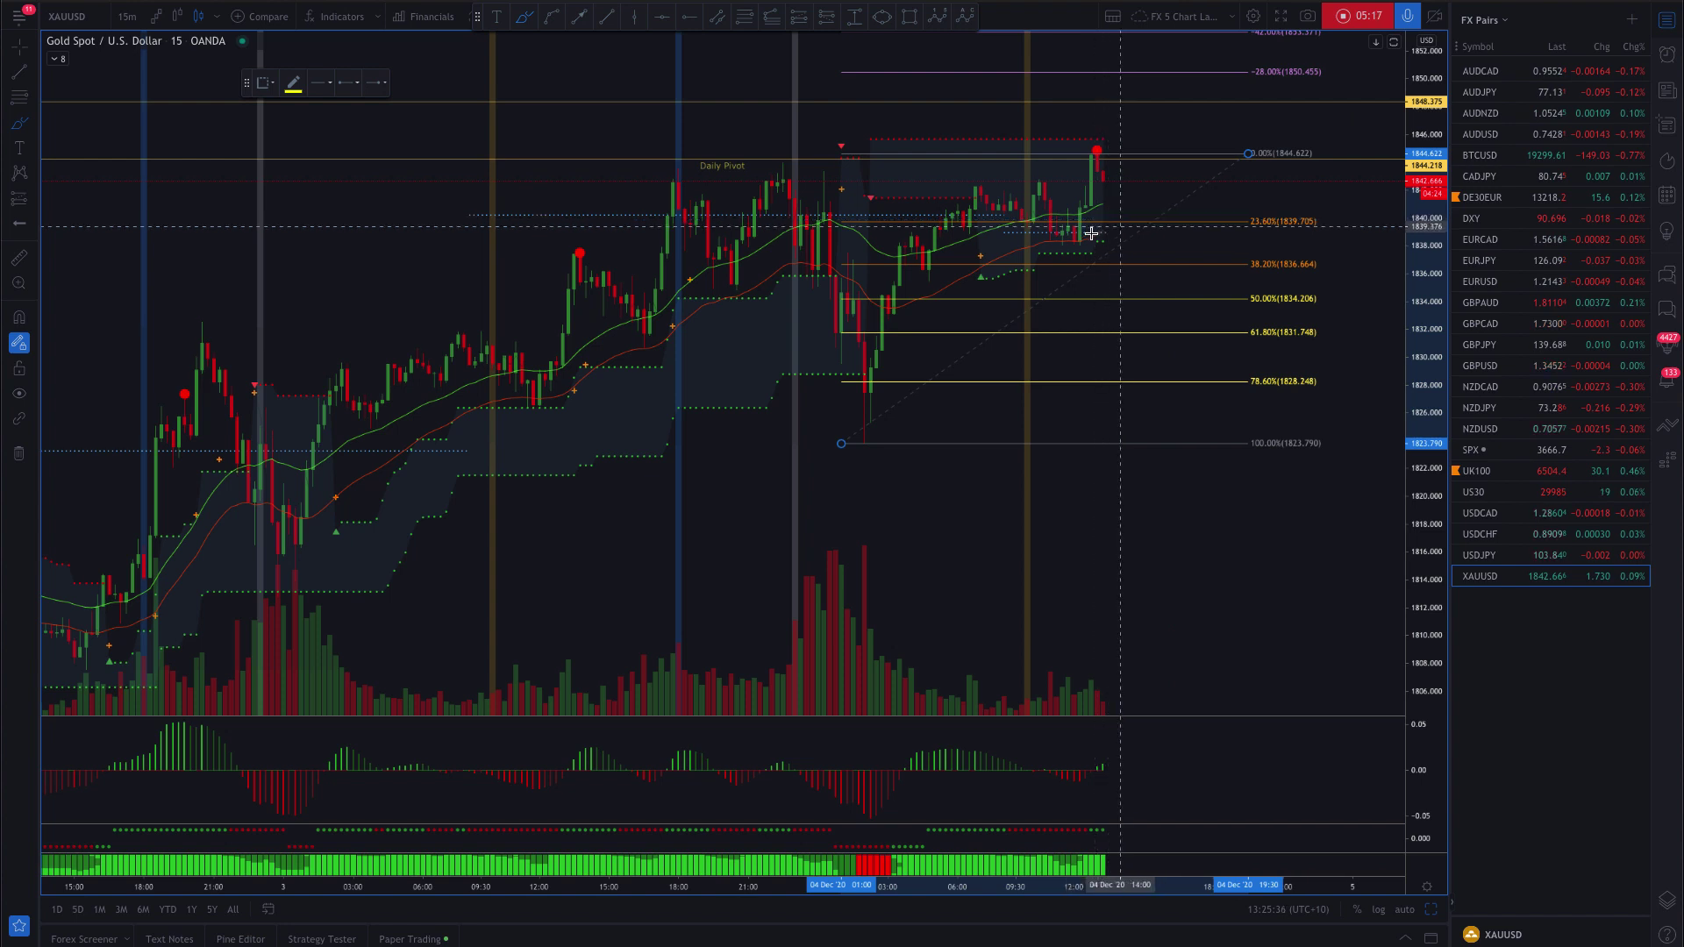
drag(1095, 231, 1132, 211)
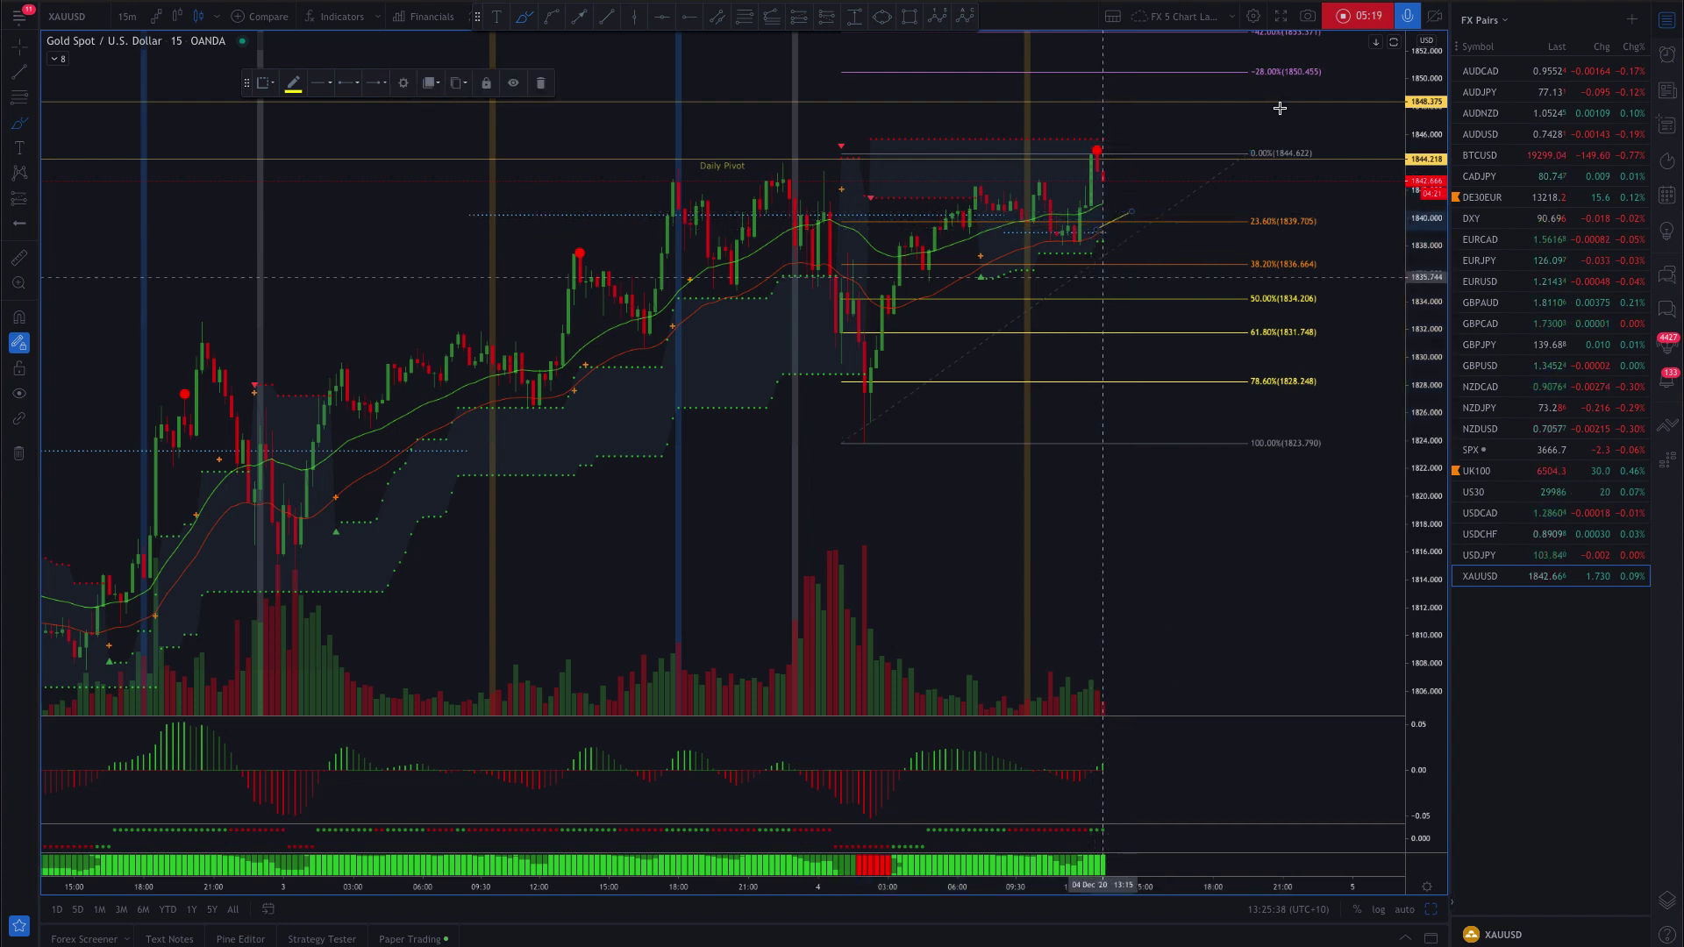
drag(1103, 271, 1143, 247)
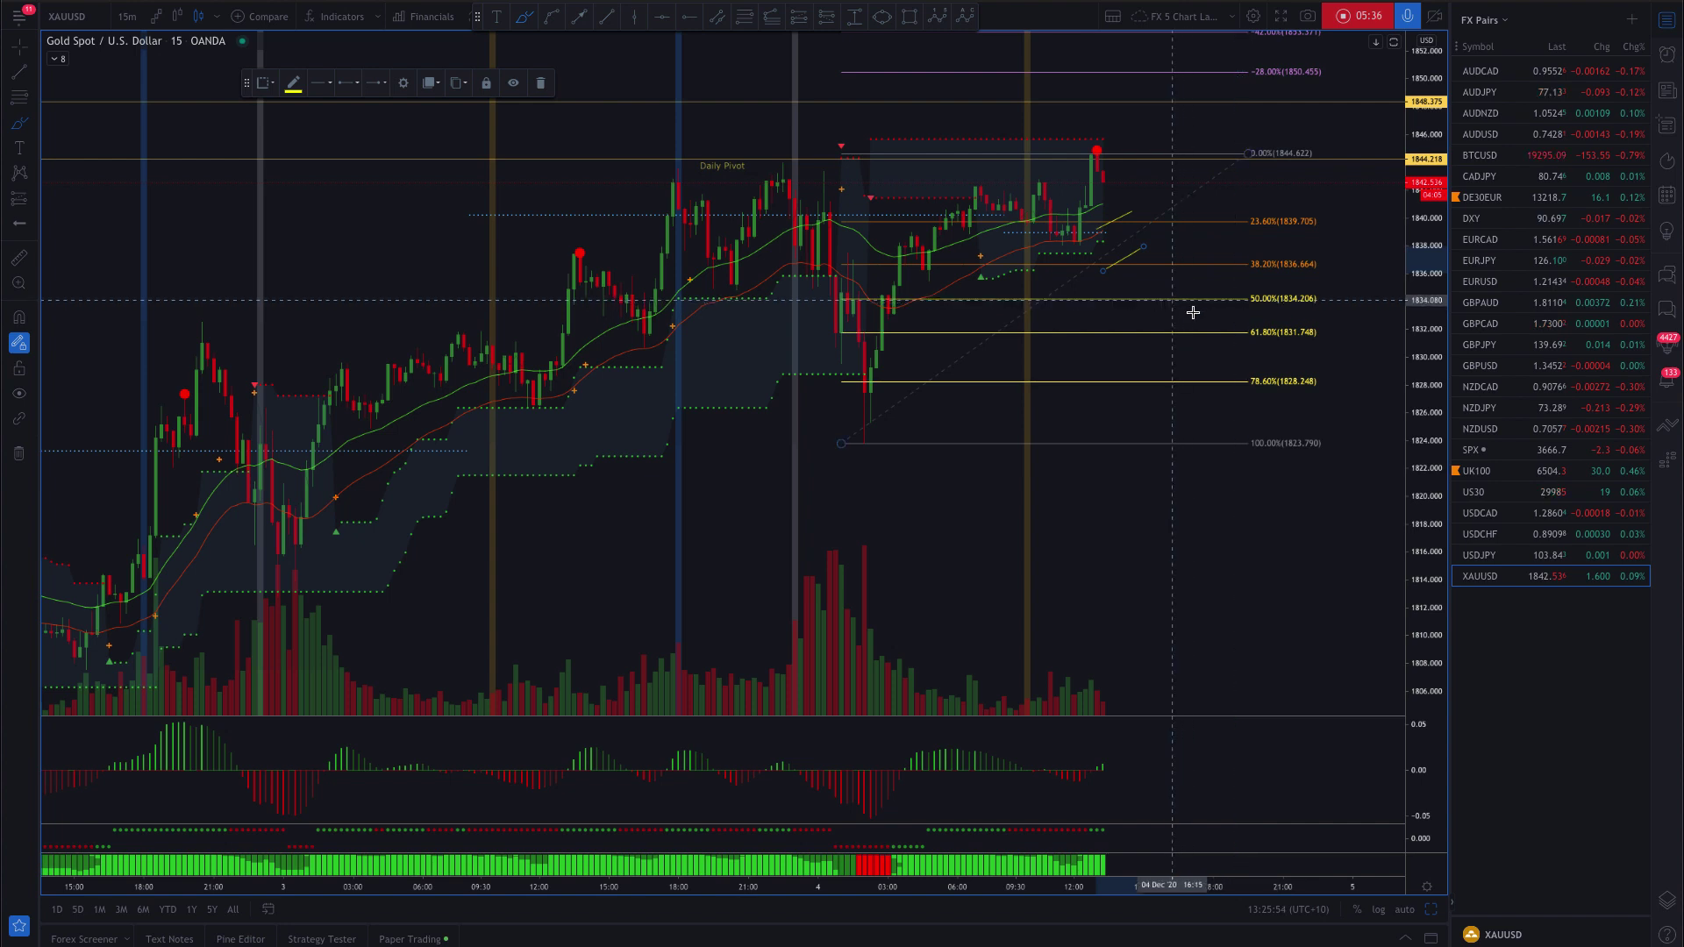
drag(1176, 303, 1190, 382)
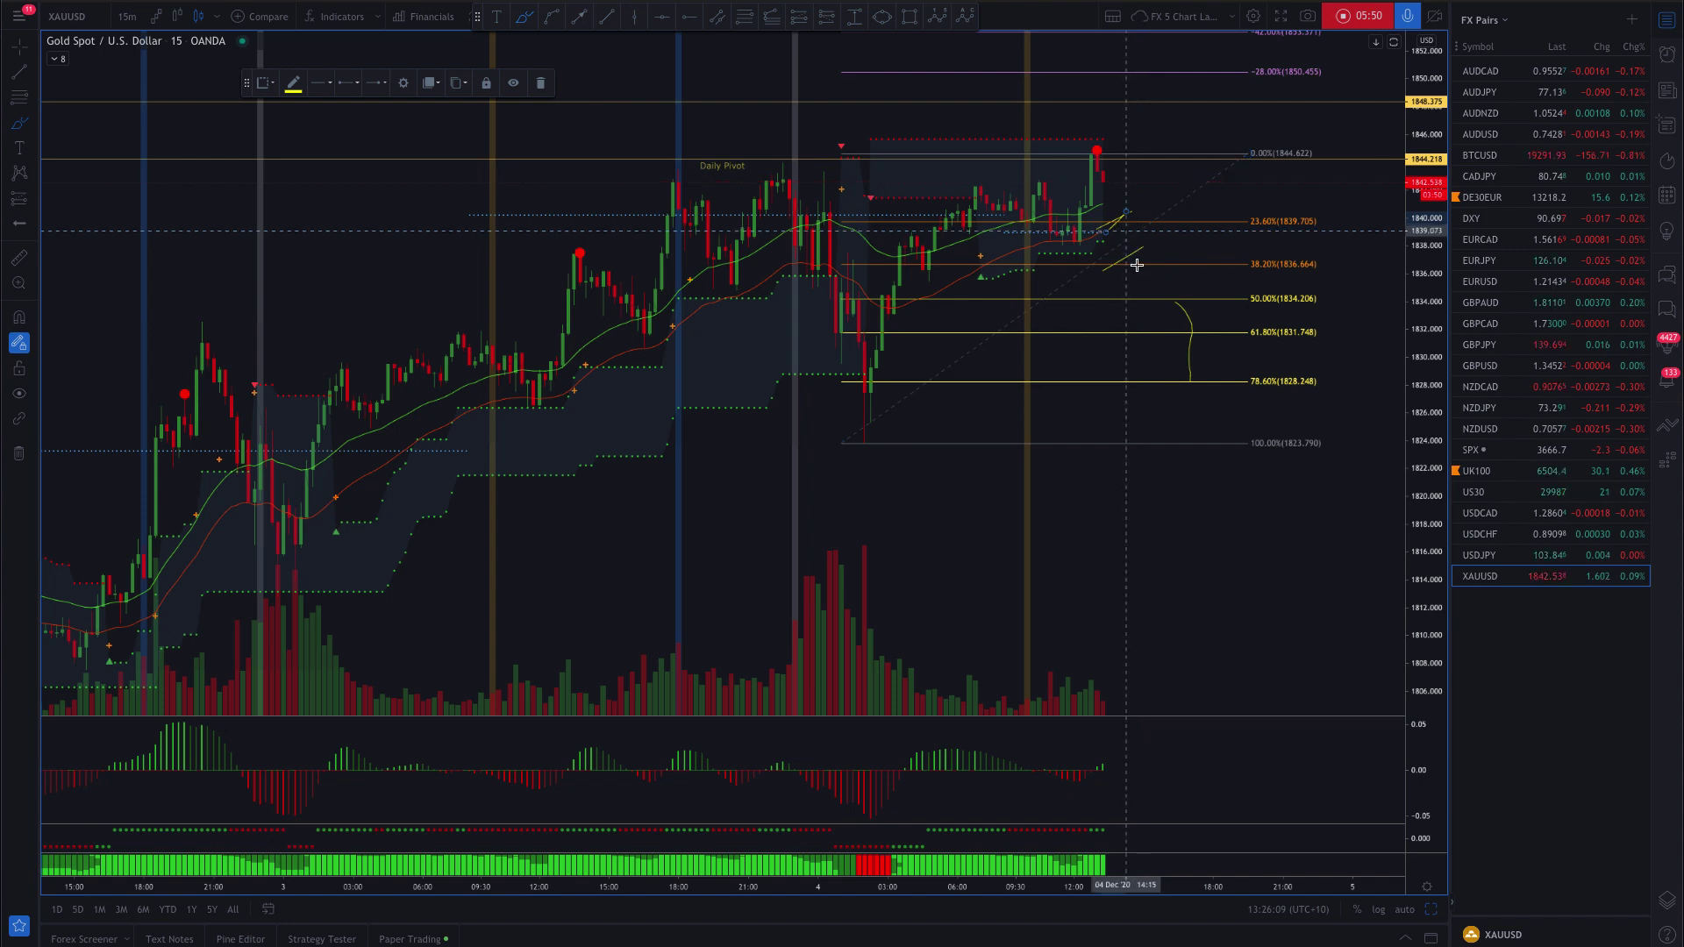
Brush a falling arrow from below the 23.6% Fibonacci level to the 61.8% level and a second bracket spanning 50% to 78.6%
mouse_move(1129, 239)
mouse_down()
mouse_move(1149, 326)
mouse_move(1165, 307)
mouse_up()
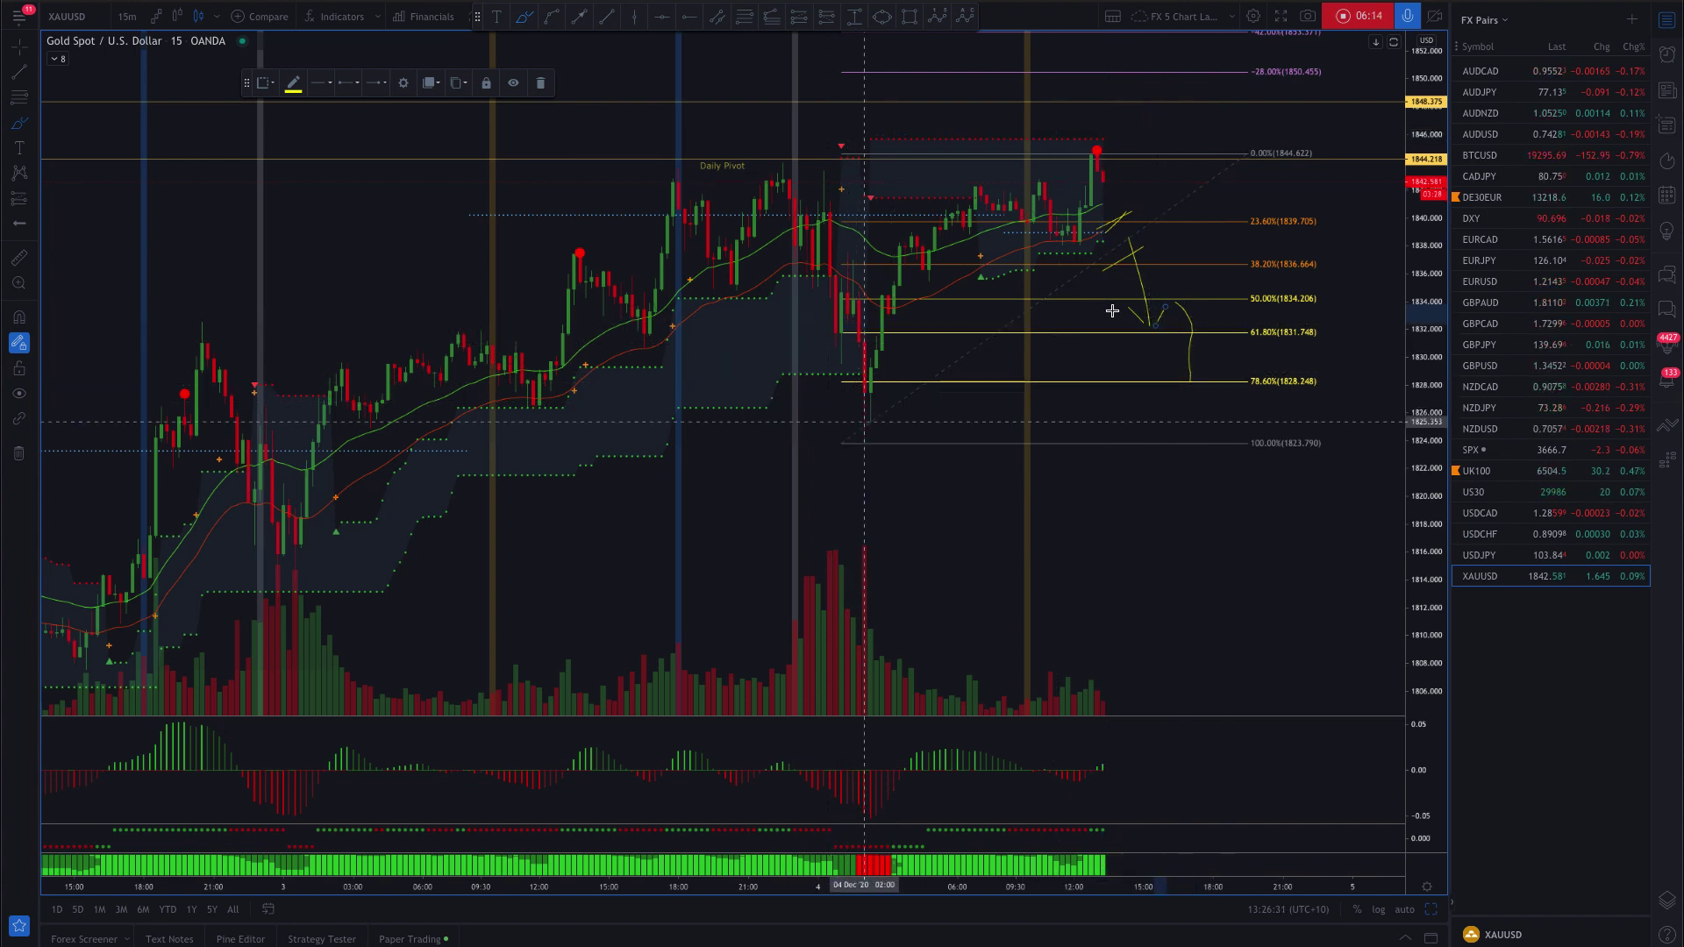
drag(1321, 298, 1335, 380)
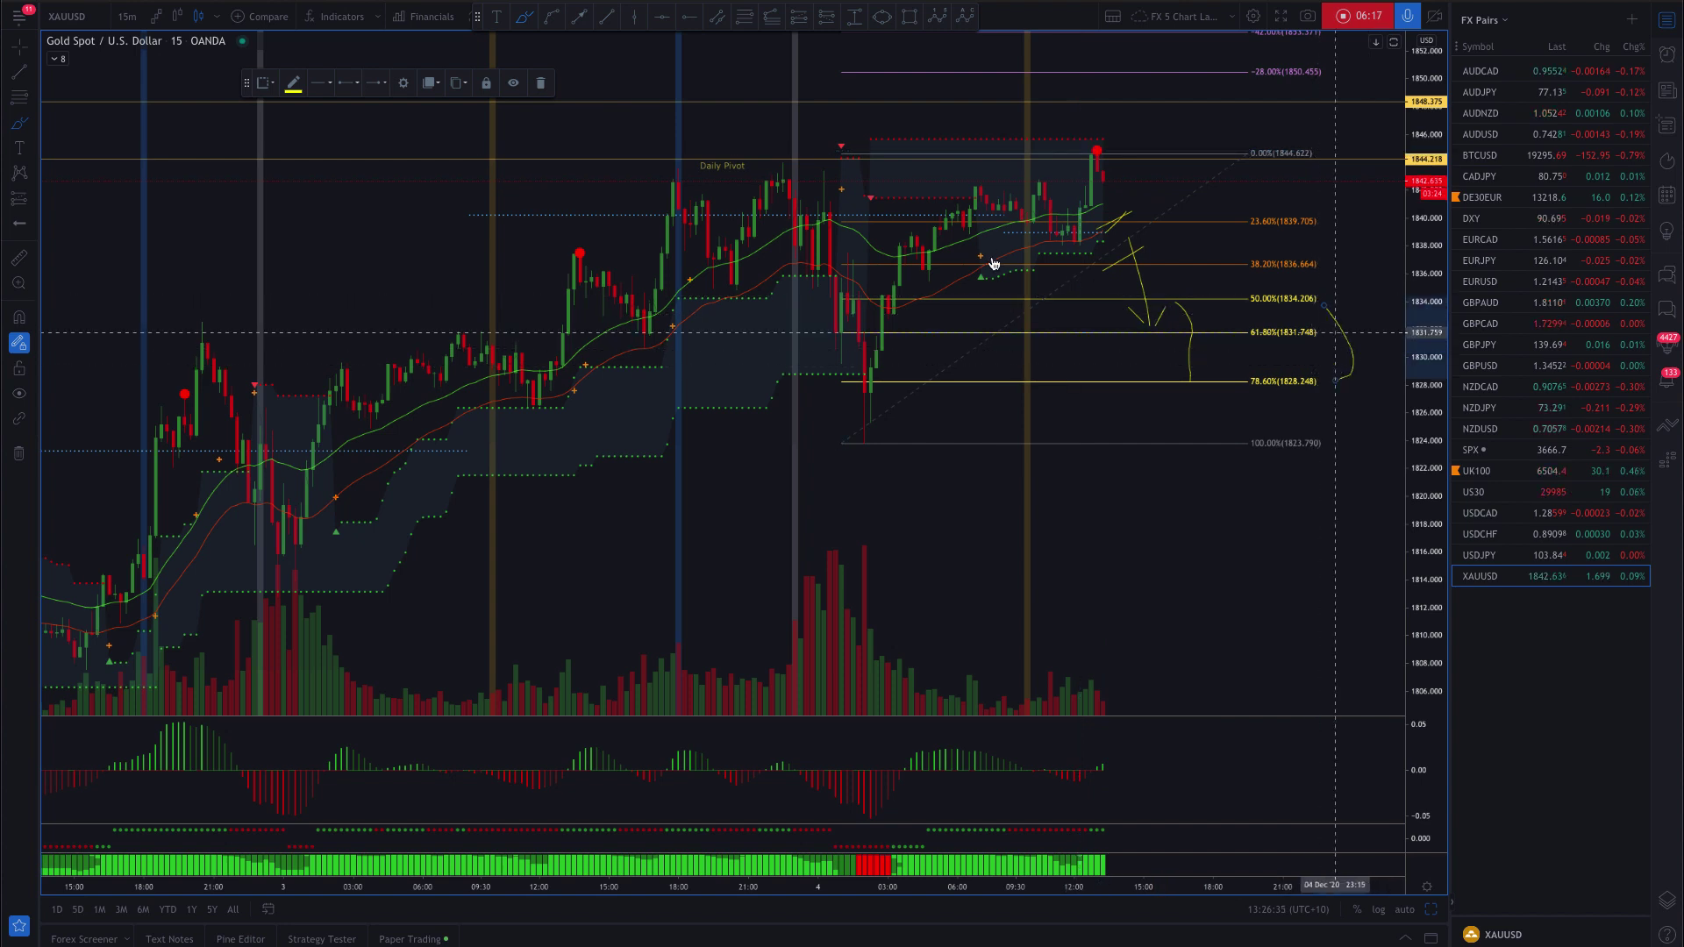
Brush short tick marks across the 50%, 61.8% and 78.6% Fibonacci levels beside the latest candles
drag(1100, 314, 1120, 299)
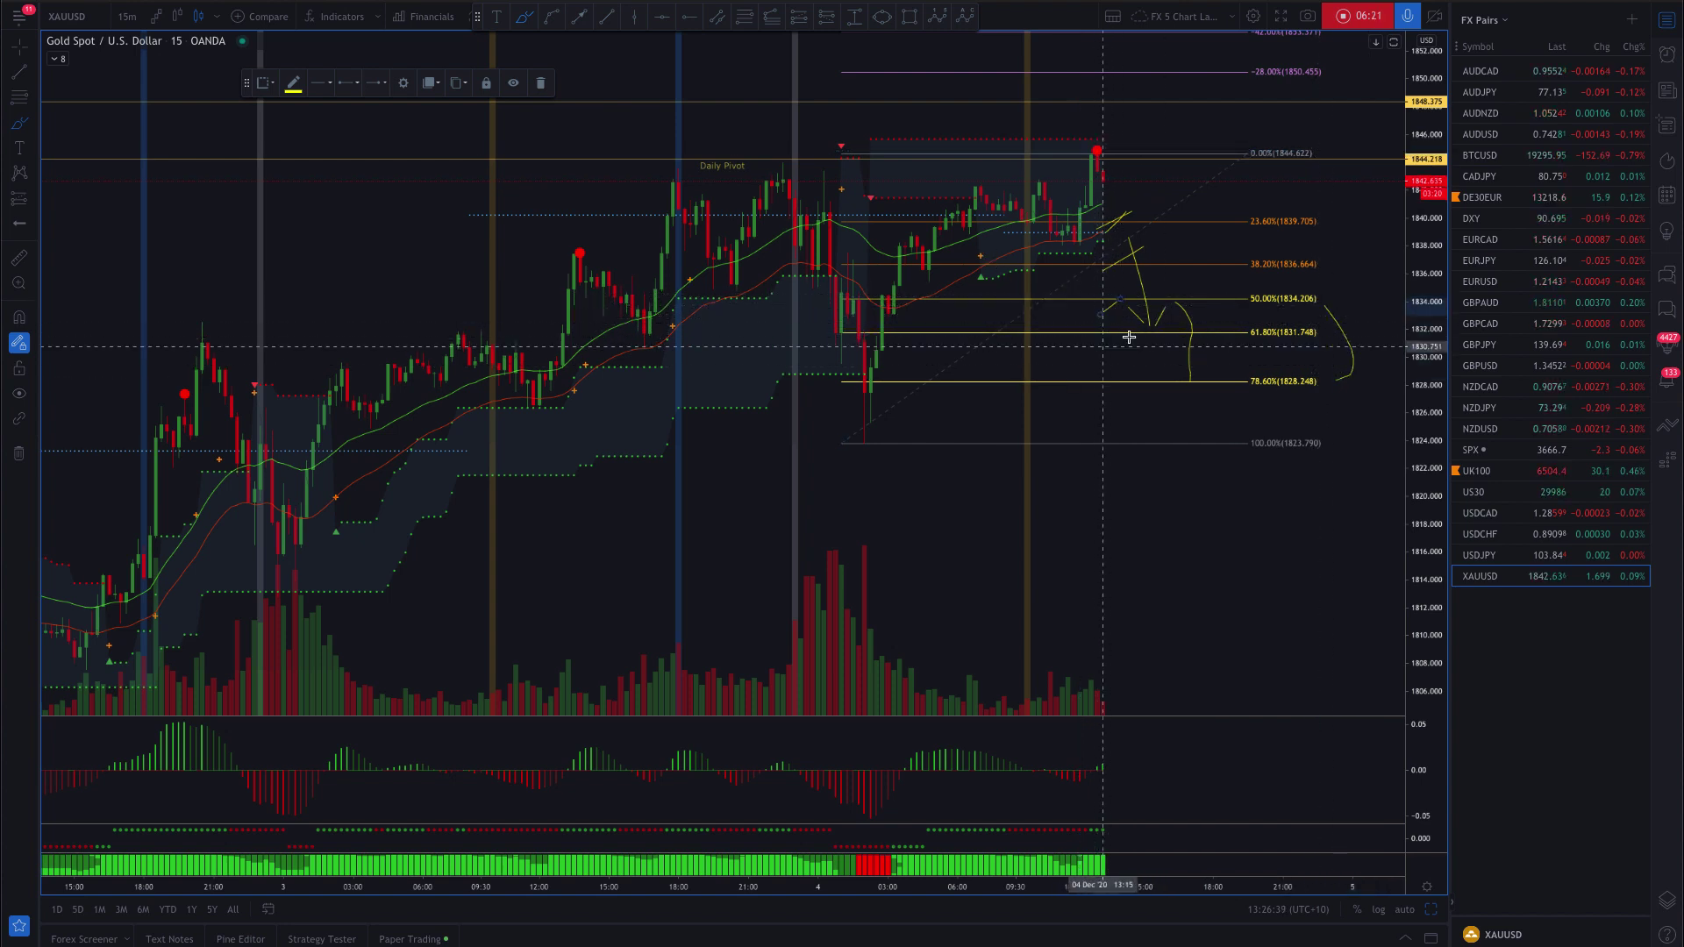
drag(1107, 342, 1121, 332)
drag(1106, 392, 1120, 377)
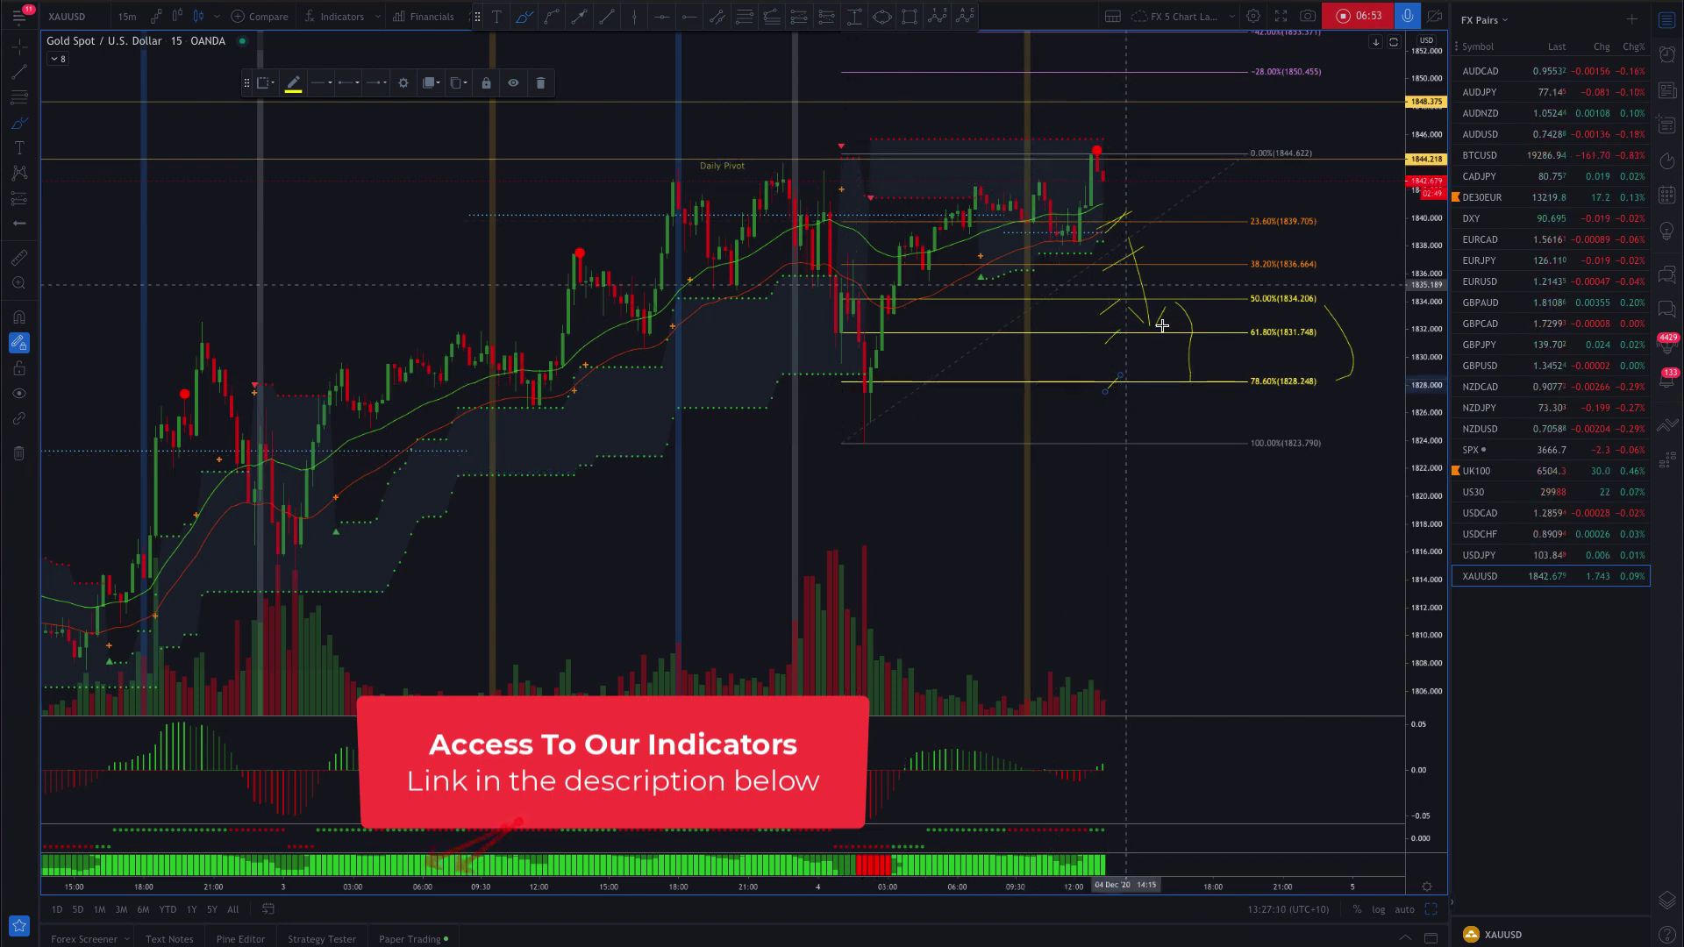
click(32, 50)
click(63, 50)
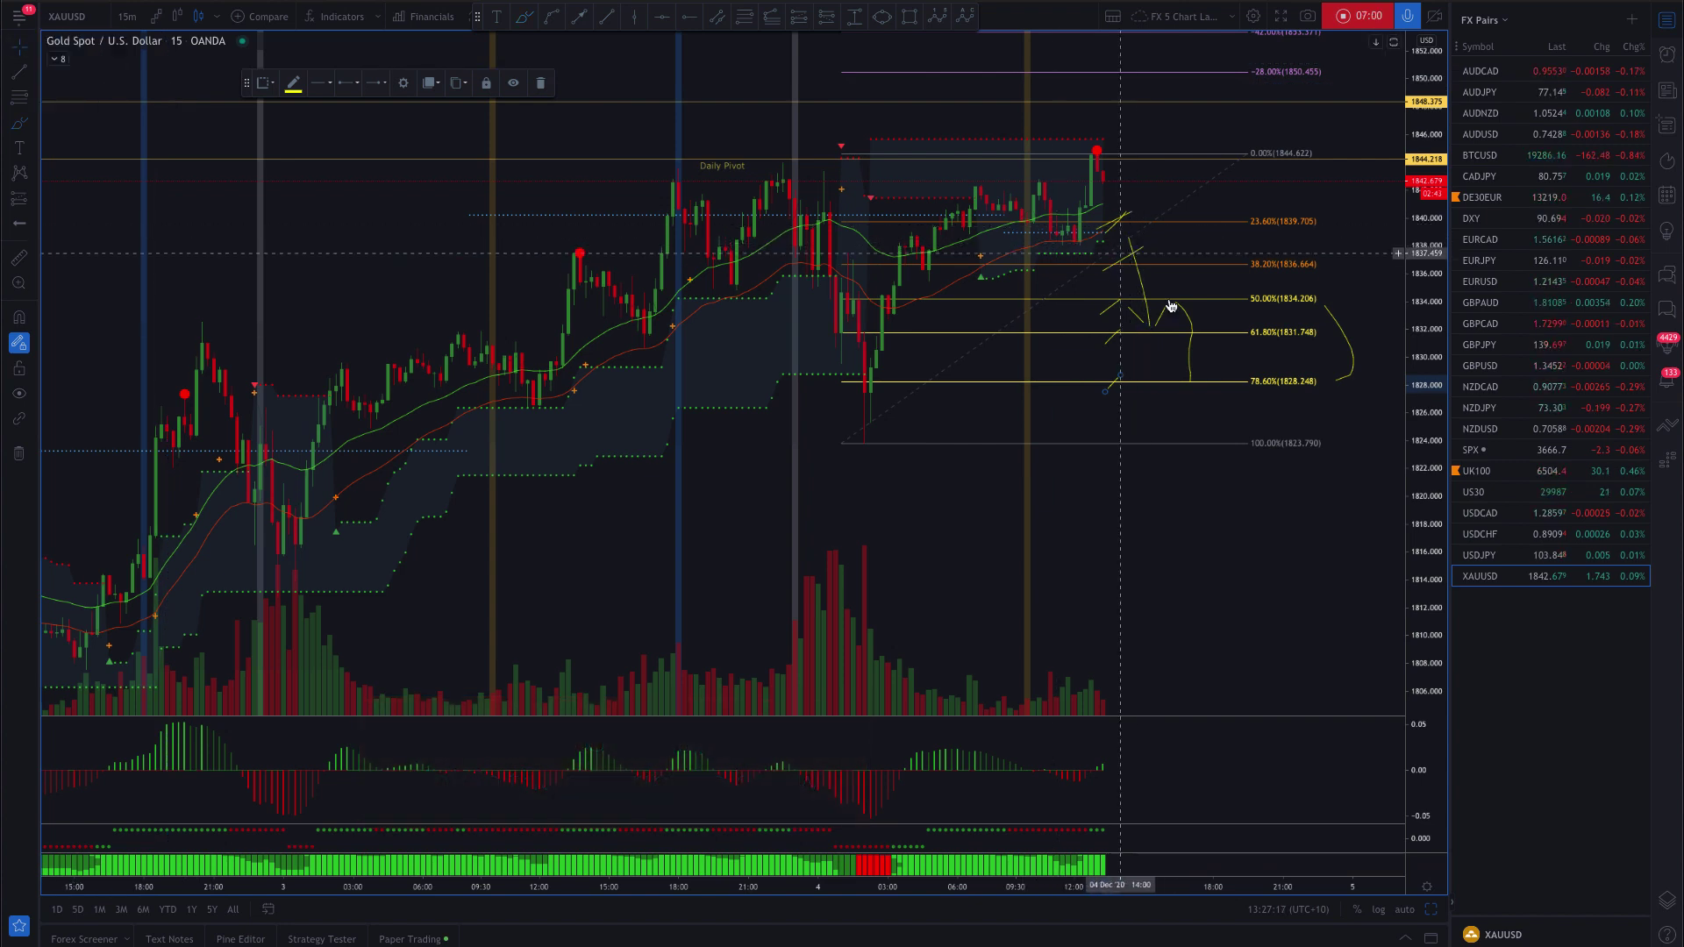
click(1209, 505)
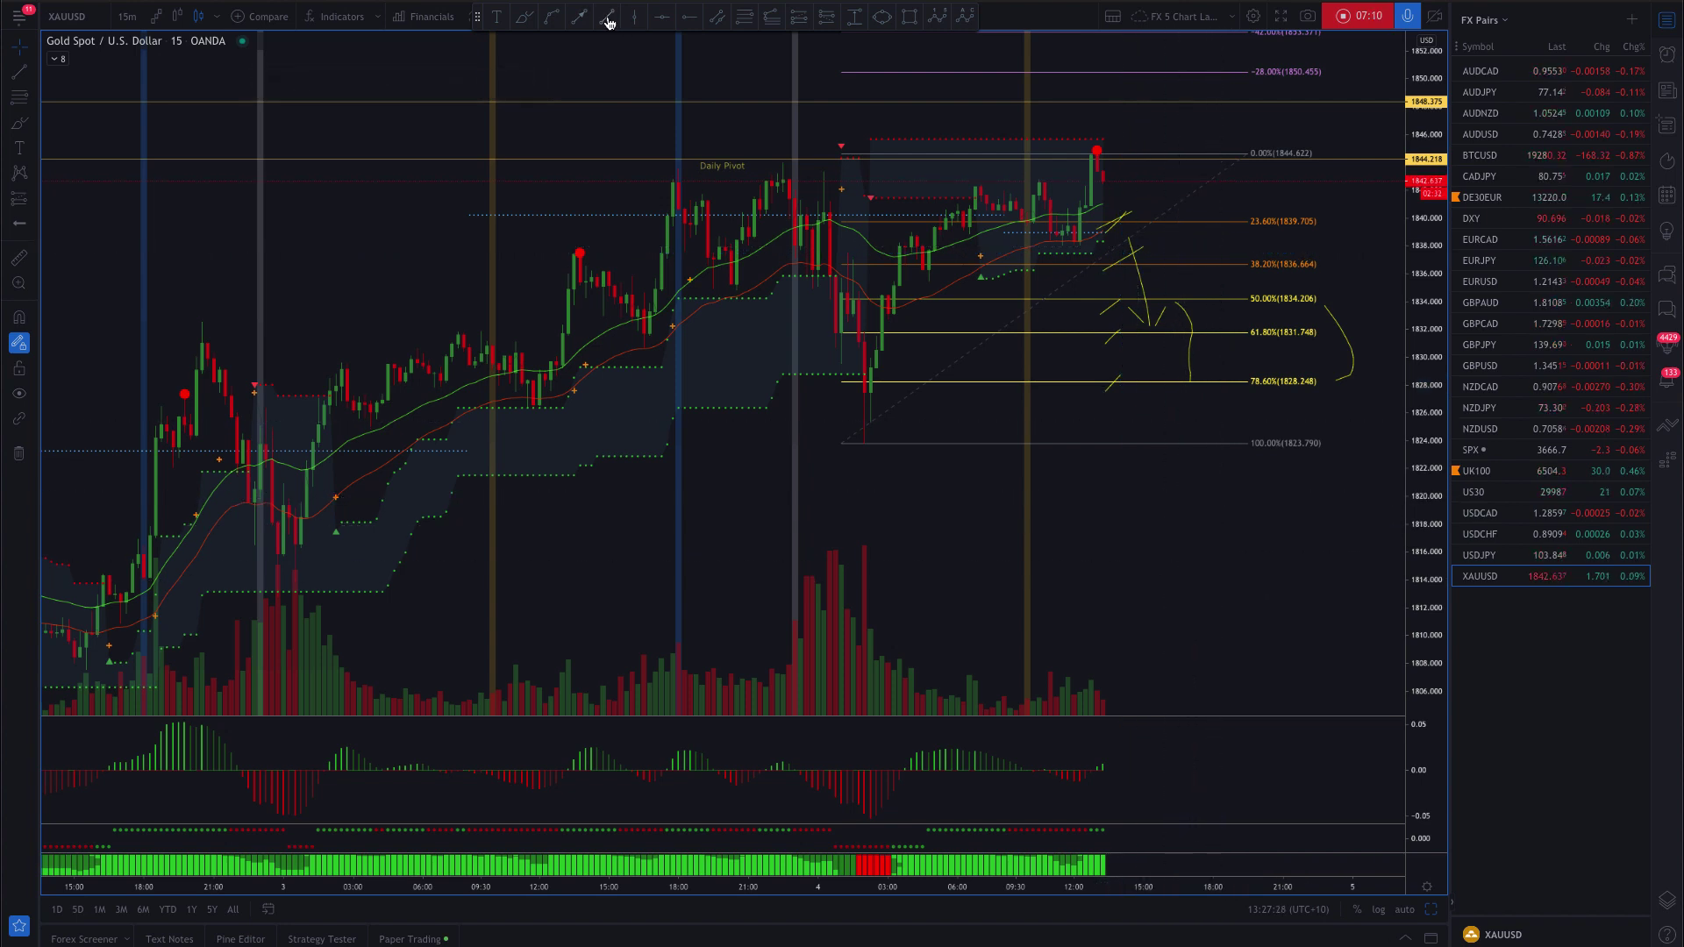
Draw divergence trend lines falling from the histogram's early 4 December peak and rising on price to the latest 4 December high
click(952, 744)
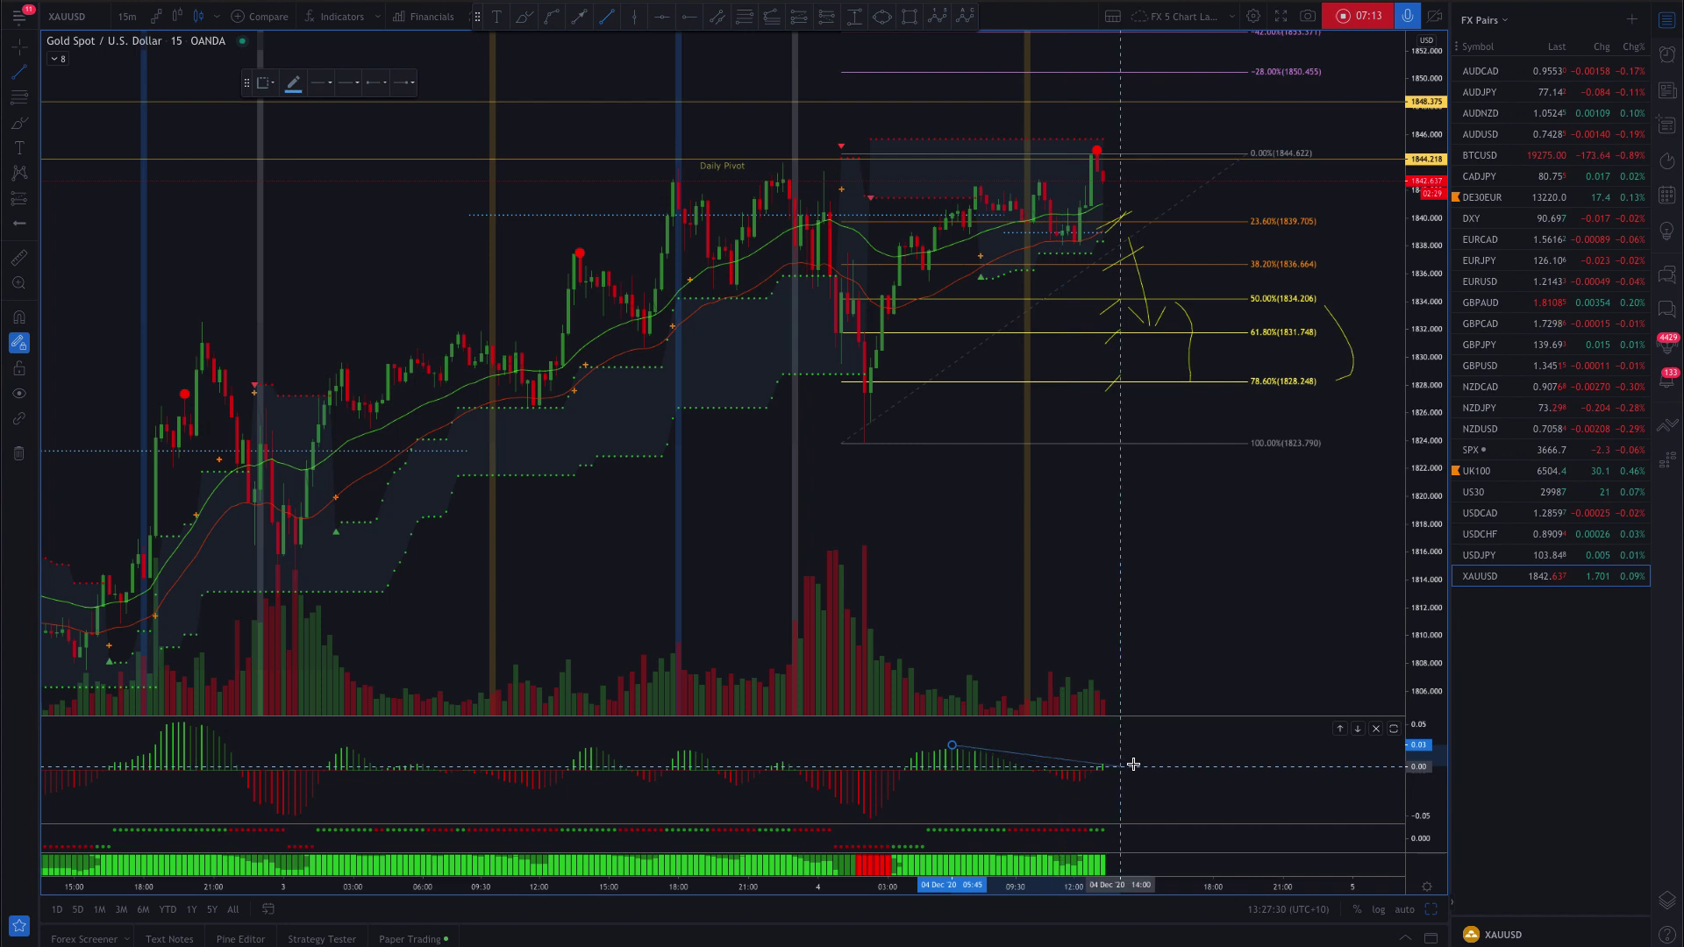
click(957, 186)
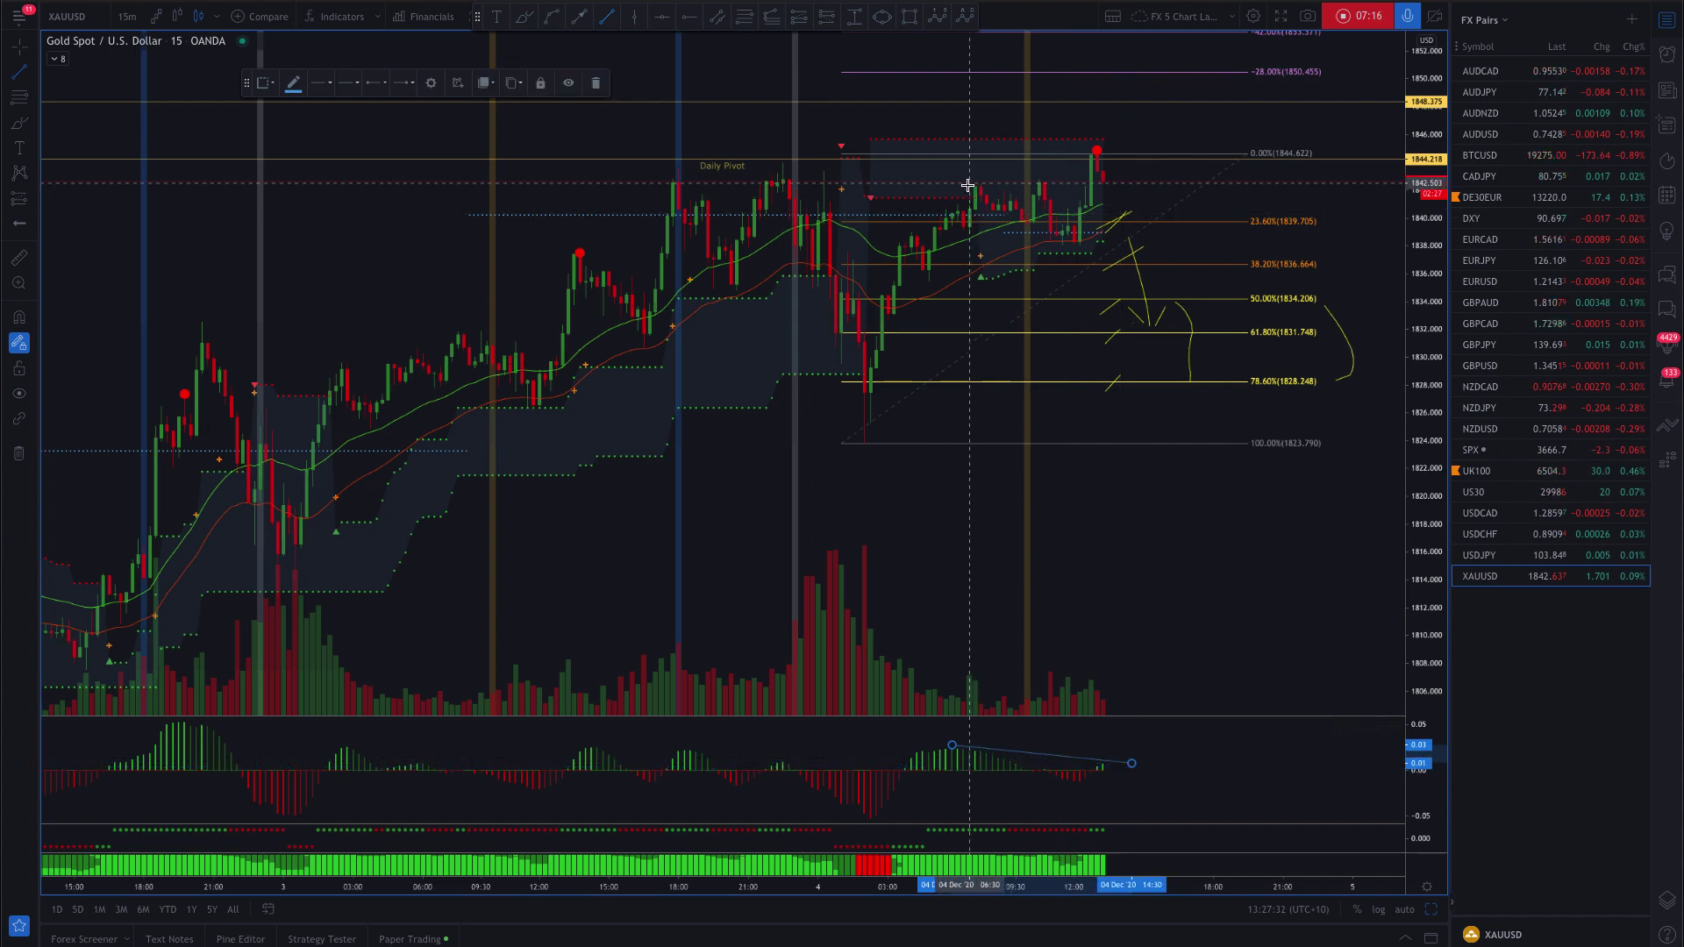
click(1115, 140)
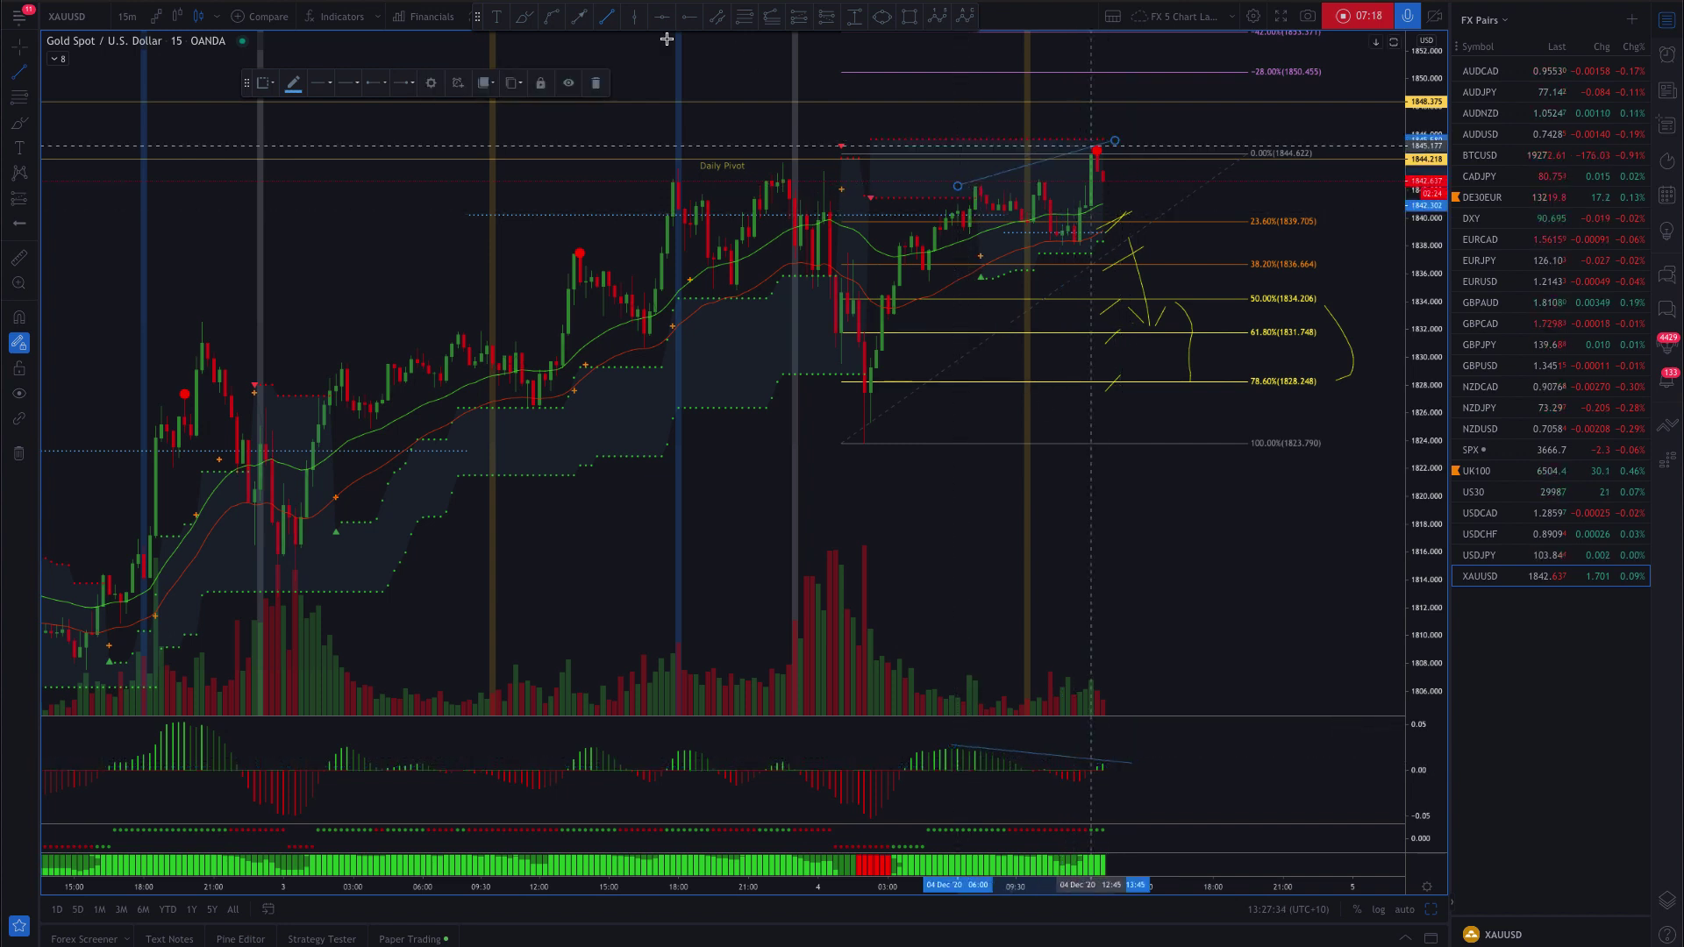
Draw arrows down from the red dots of 2, 3 and 4 December, ending the latest one just above the 38.2% level
click(643, 333)
click(186, 395)
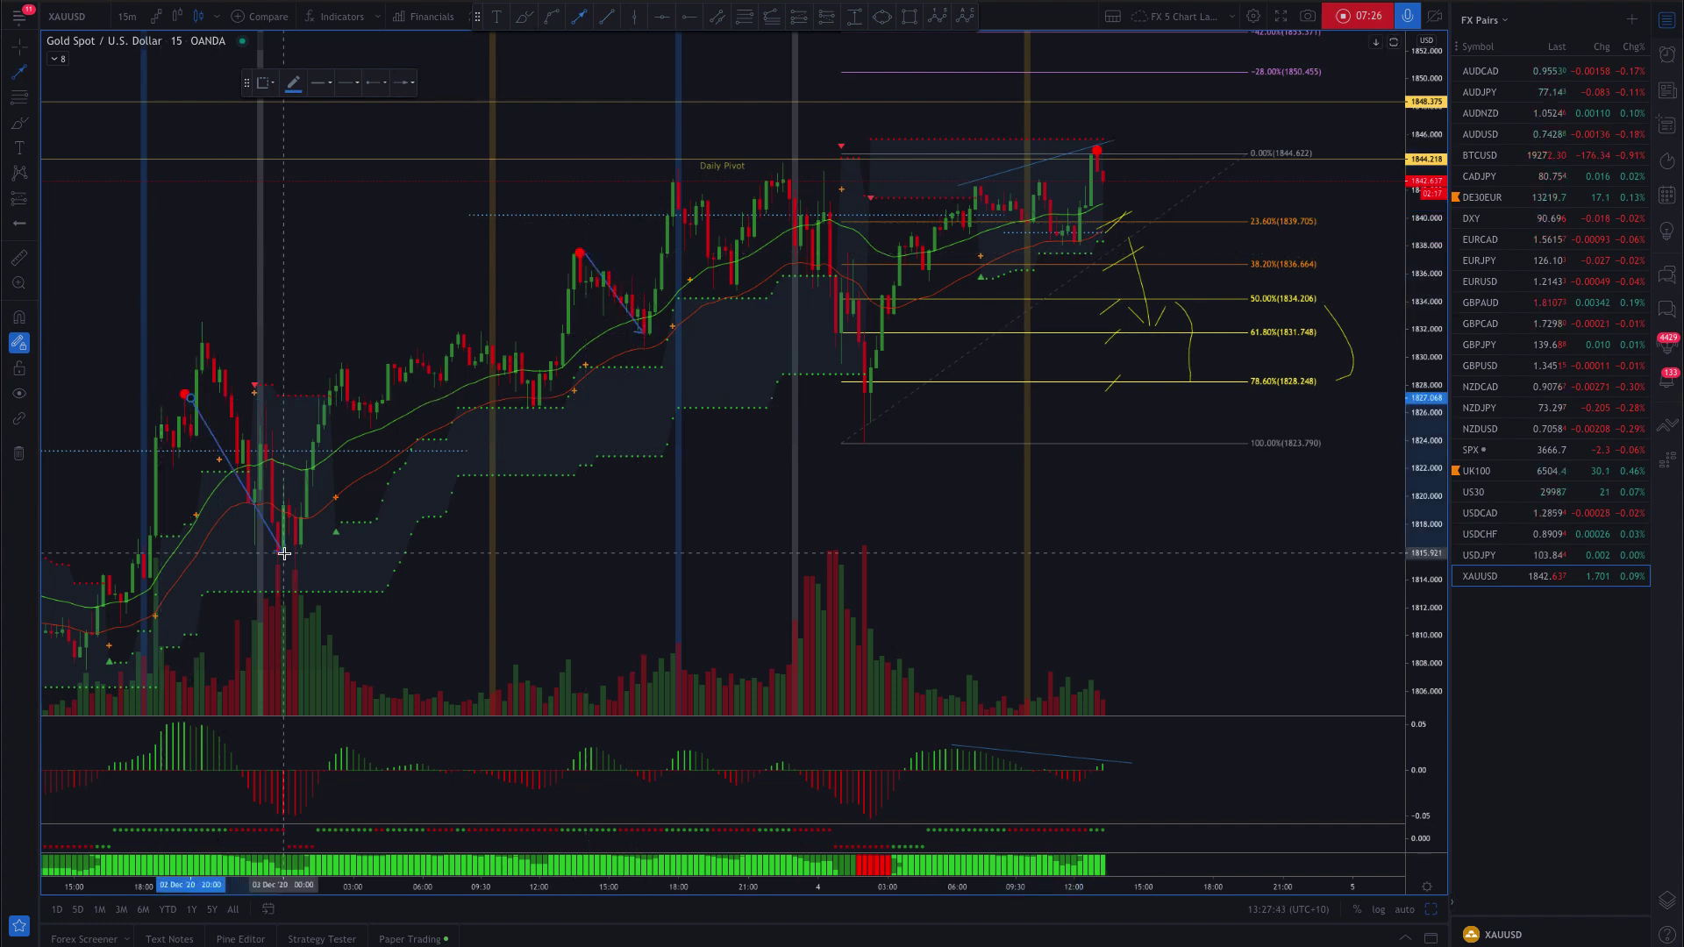
click(1096, 151)
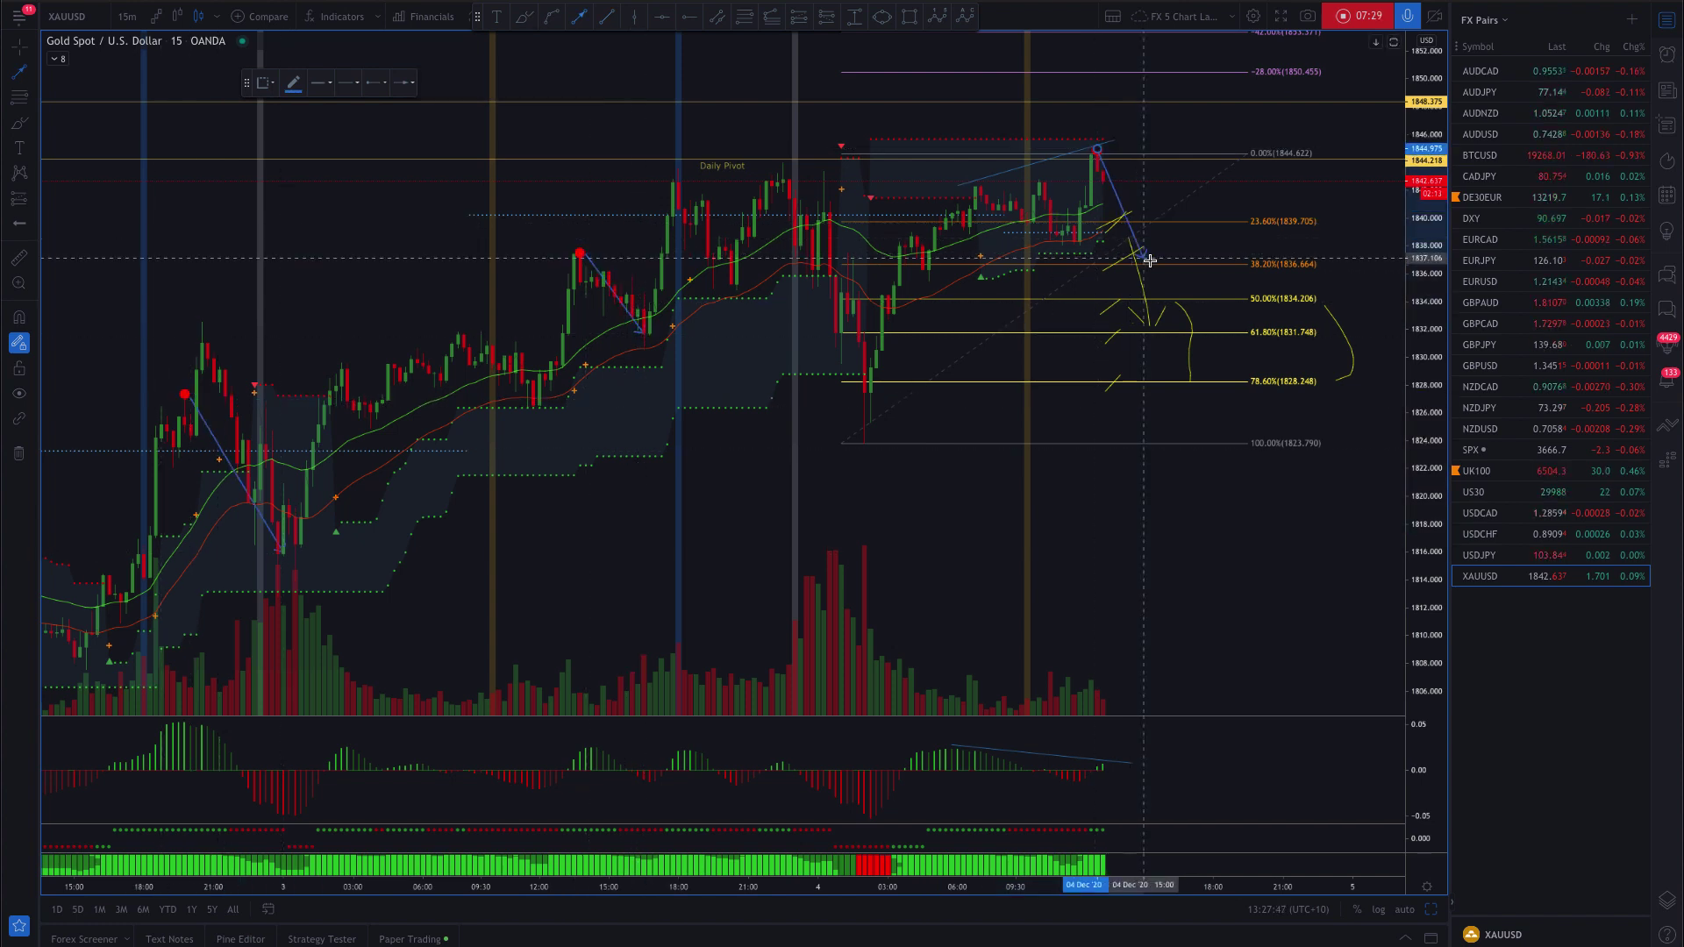
click(1149, 261)
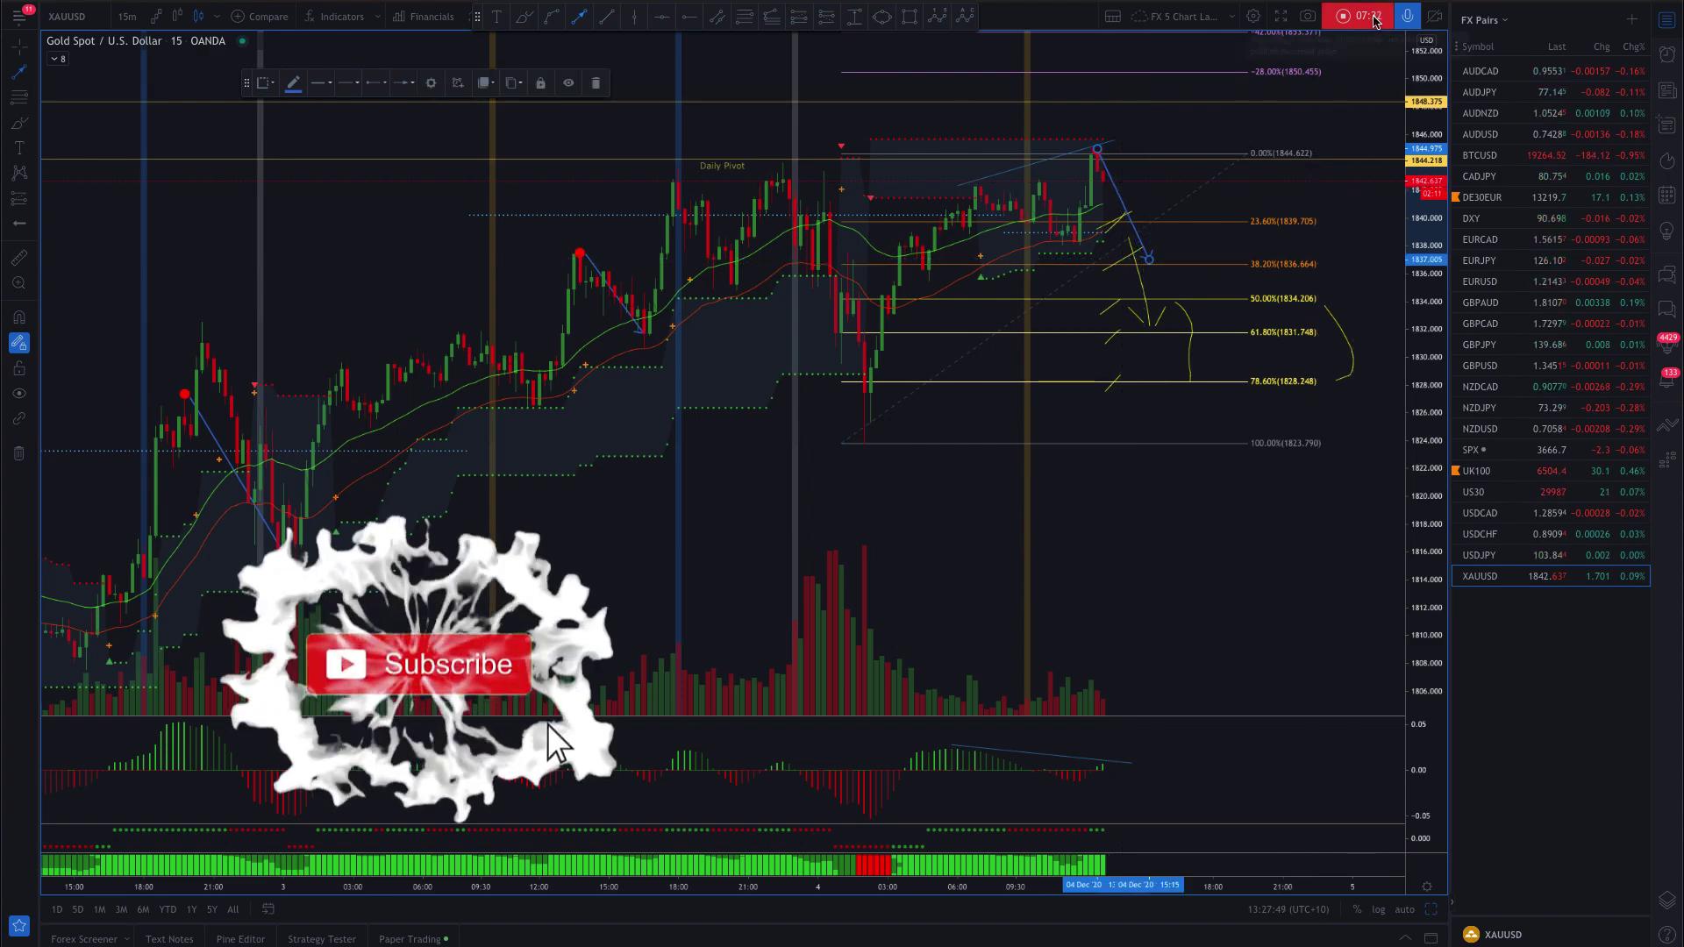